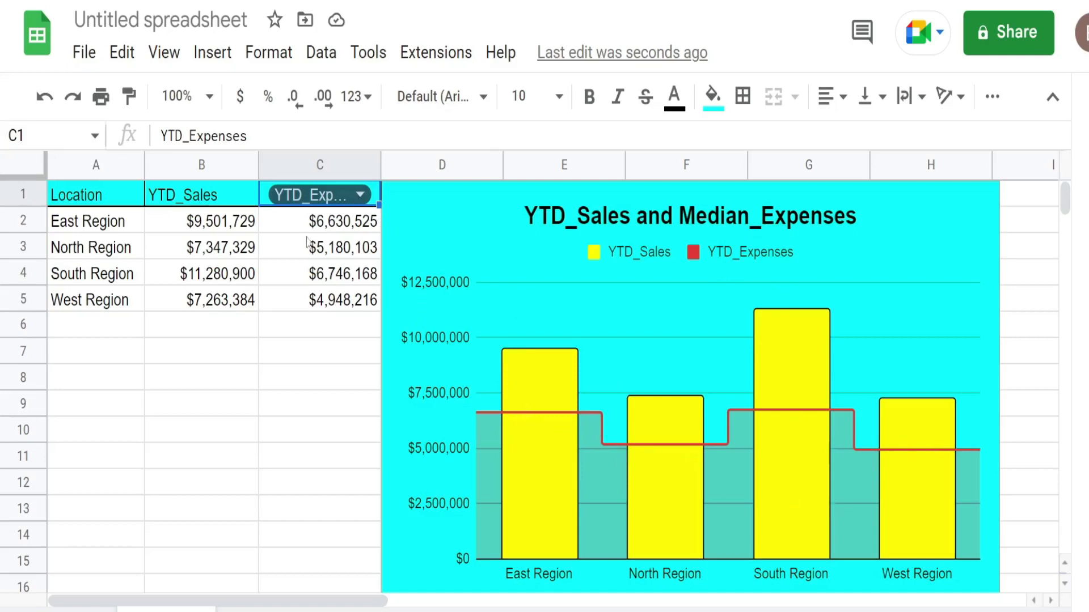
Step: Switch the C1 header dropdown to Median_Sales, then to Median_Expenses, so the chart follows
click(359, 195)
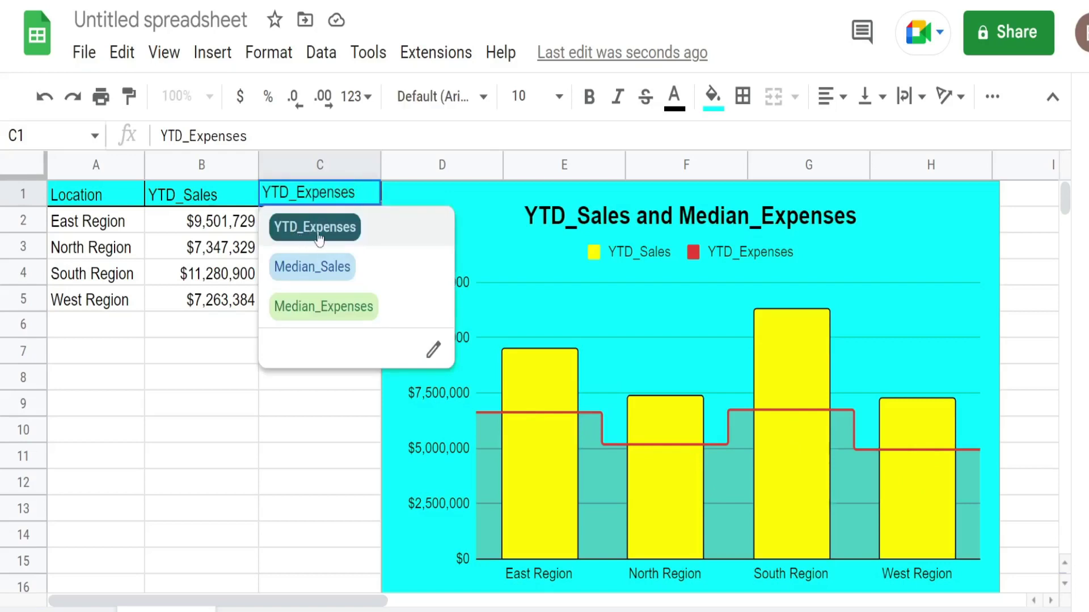
click(326, 269)
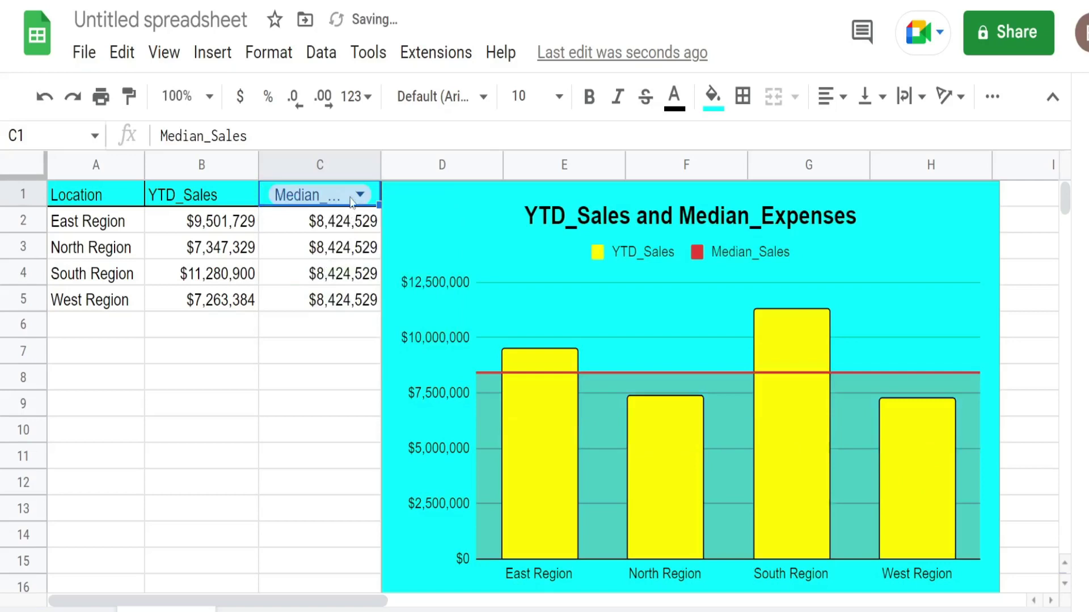
click(354, 197)
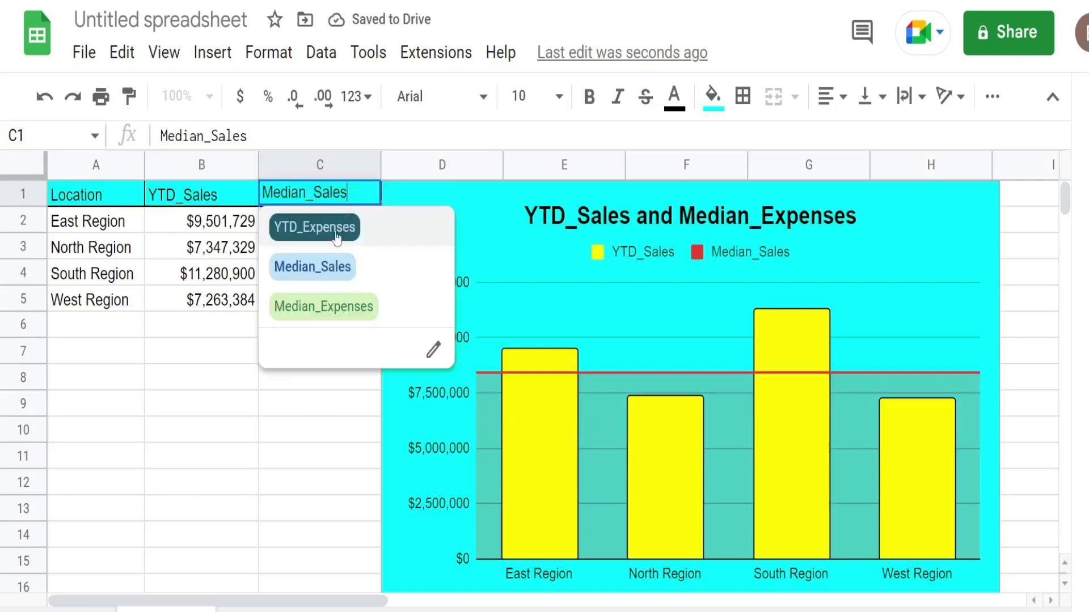
click(336, 310)
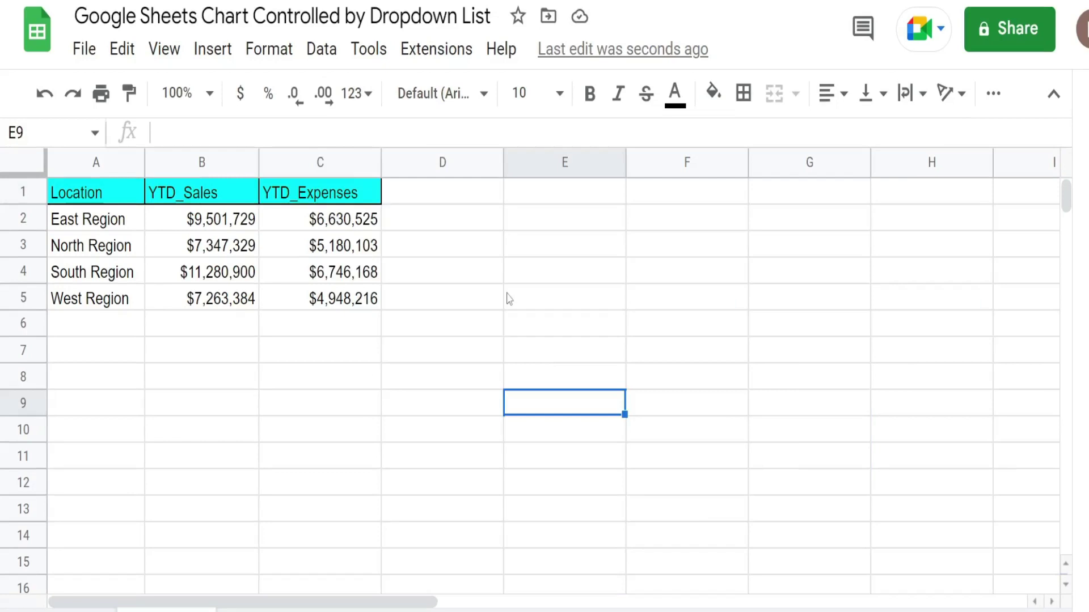
Step: Enter the headers Median_Sales in D1 and Median_Expenses in E1
drag(437, 191, 540, 307)
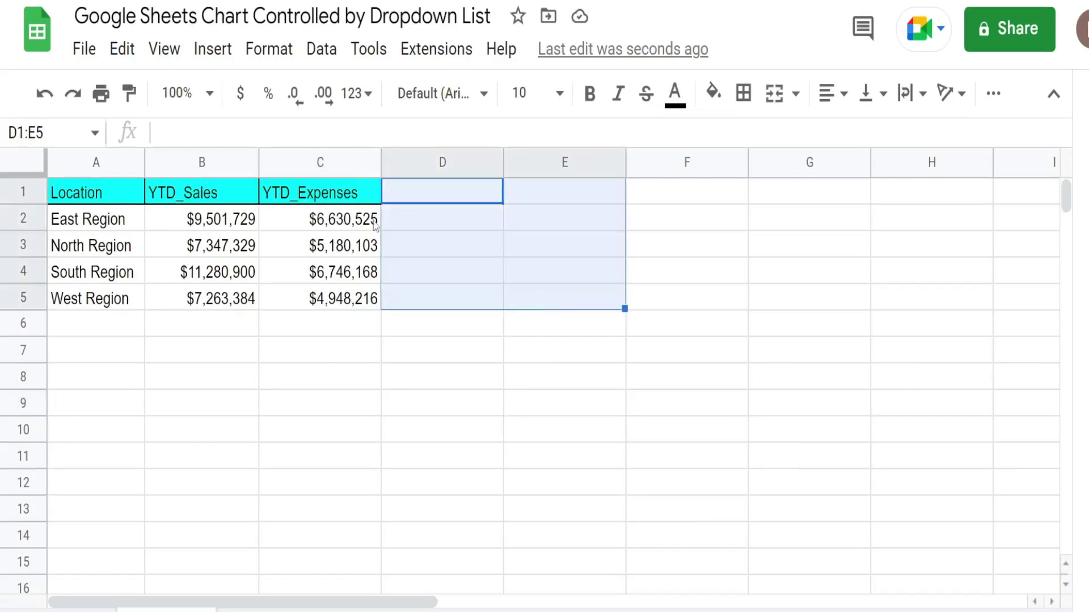
click(235, 193)
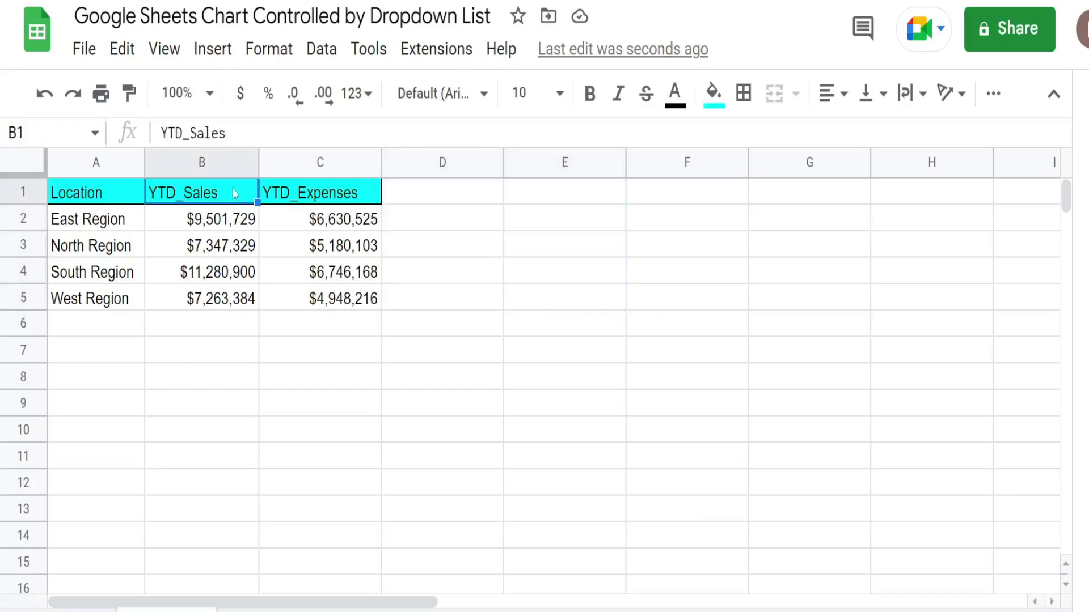
click(330, 191)
click(445, 196)
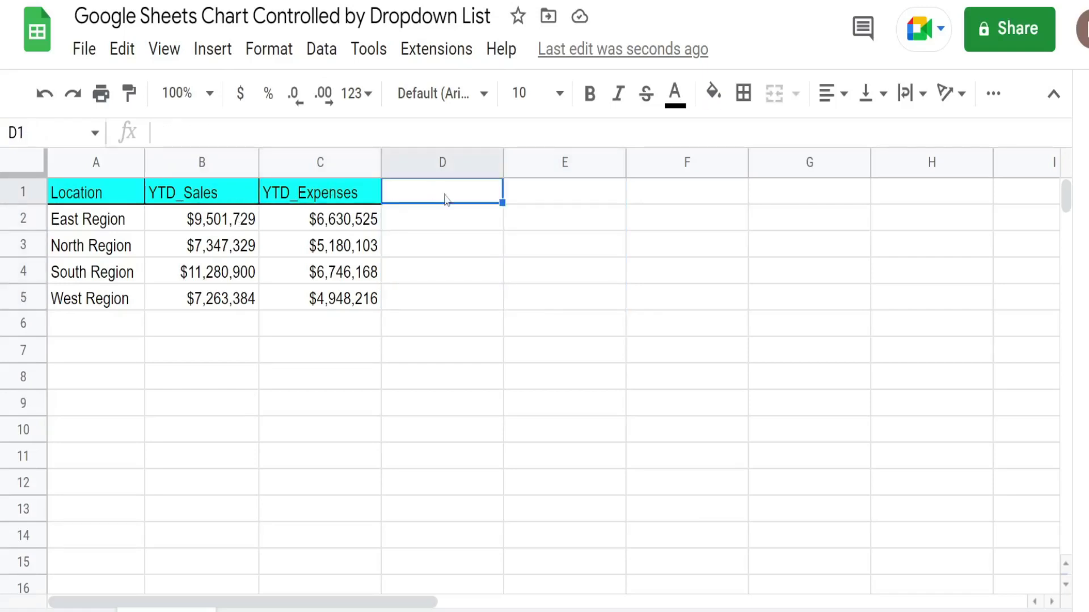
text(Median)
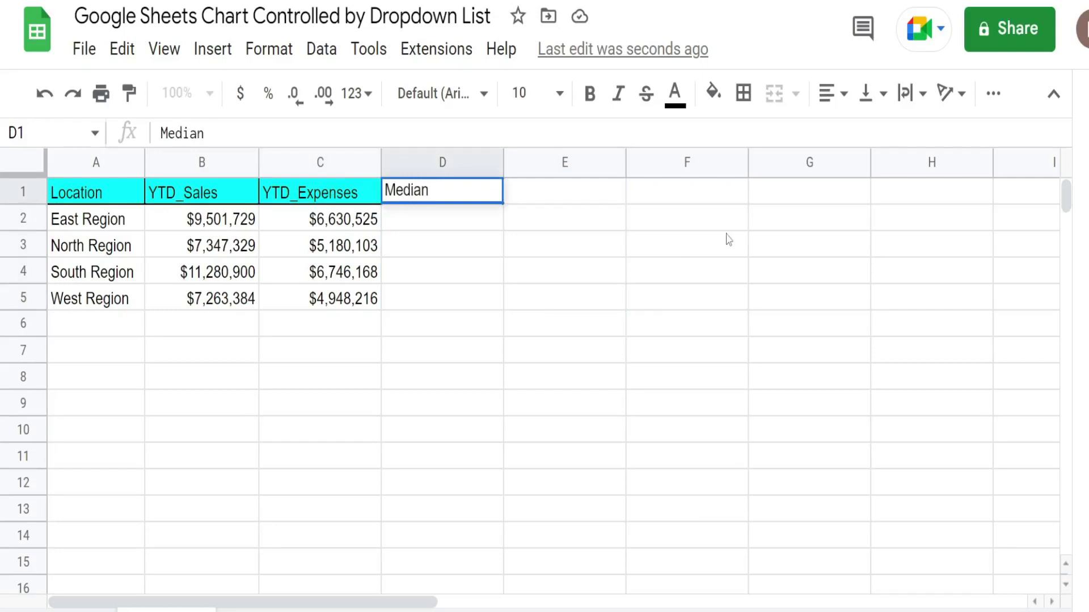
text(_Sales)
key(Tab)
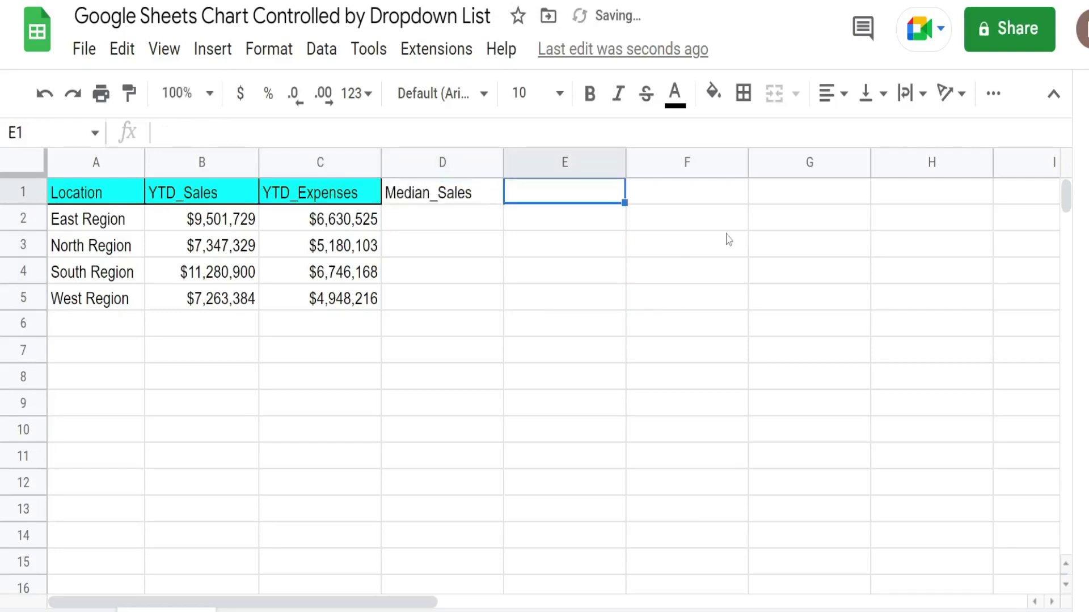
click(432, 203)
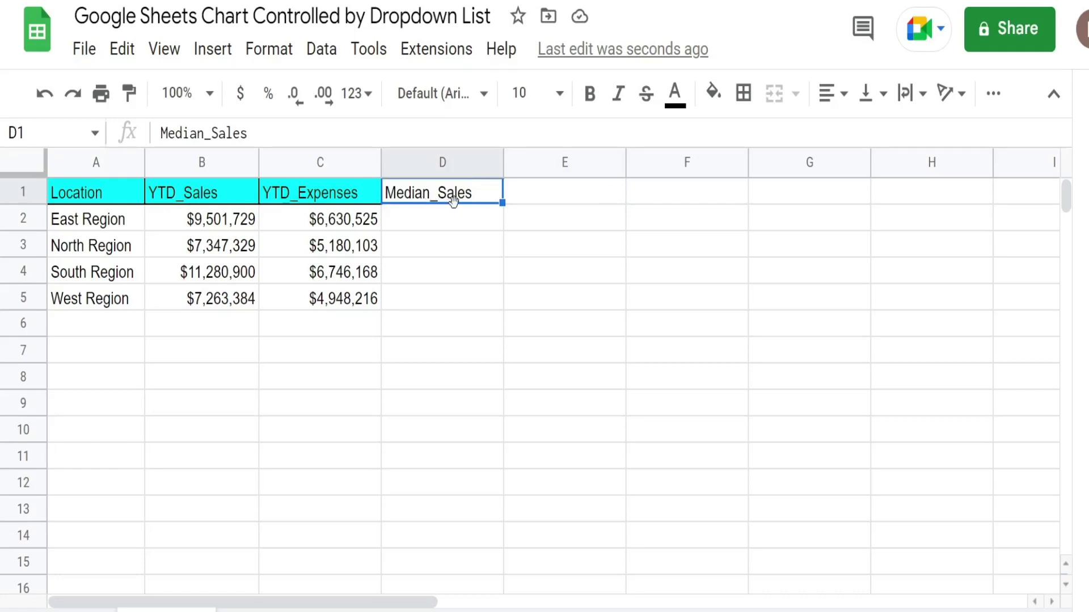
click(532, 194)
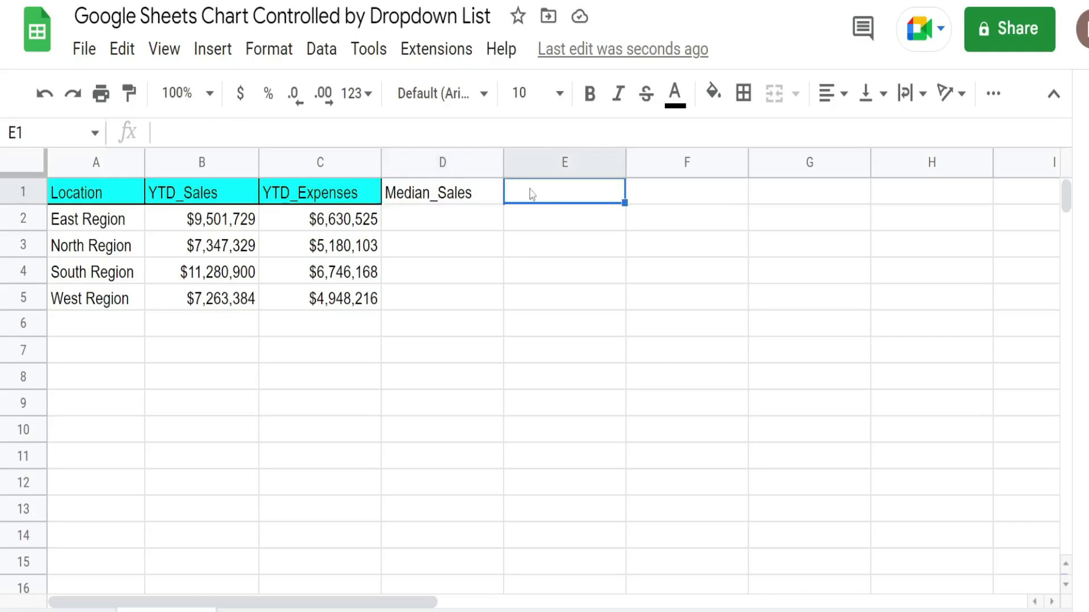
text(Med)
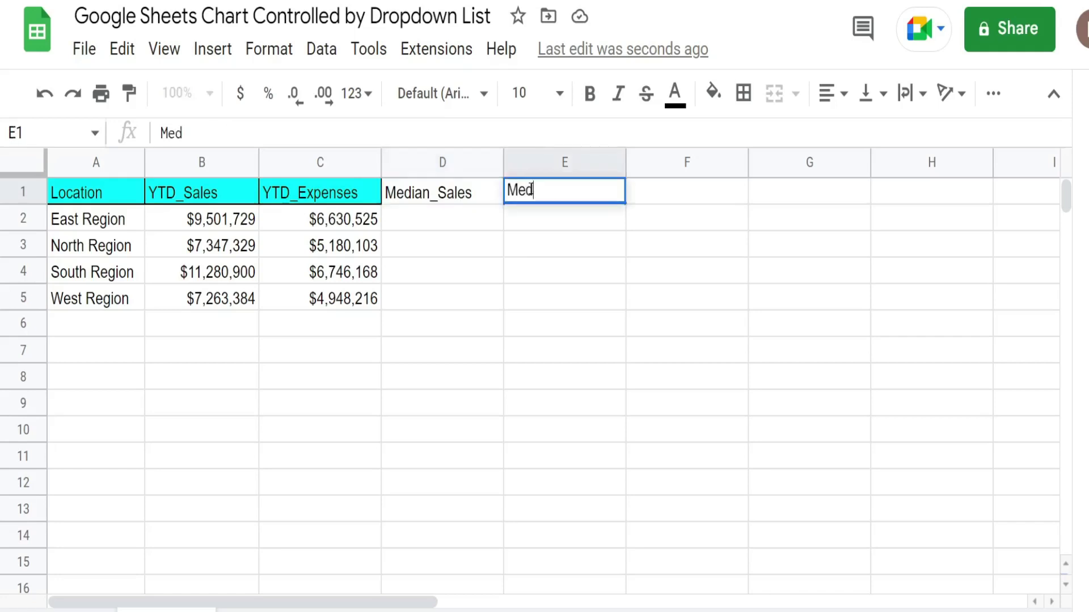
text(ian_Expenses)
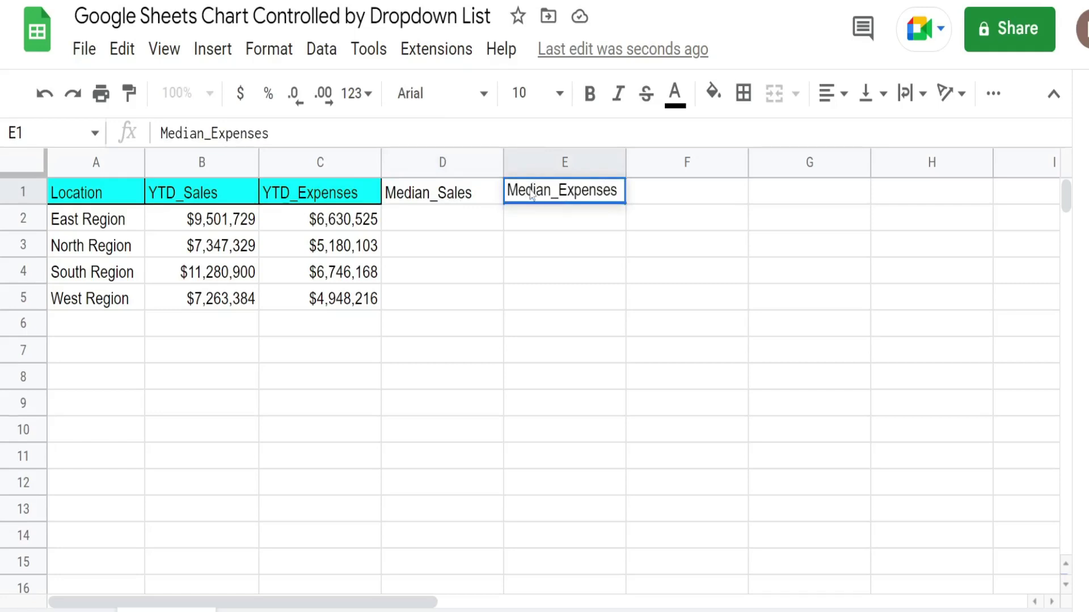
key(Return)
Step: Copy C1's cyan header formatting onto D1:E1 with Paint format
drag(389, 195, 357, 198)
click(358, 197)
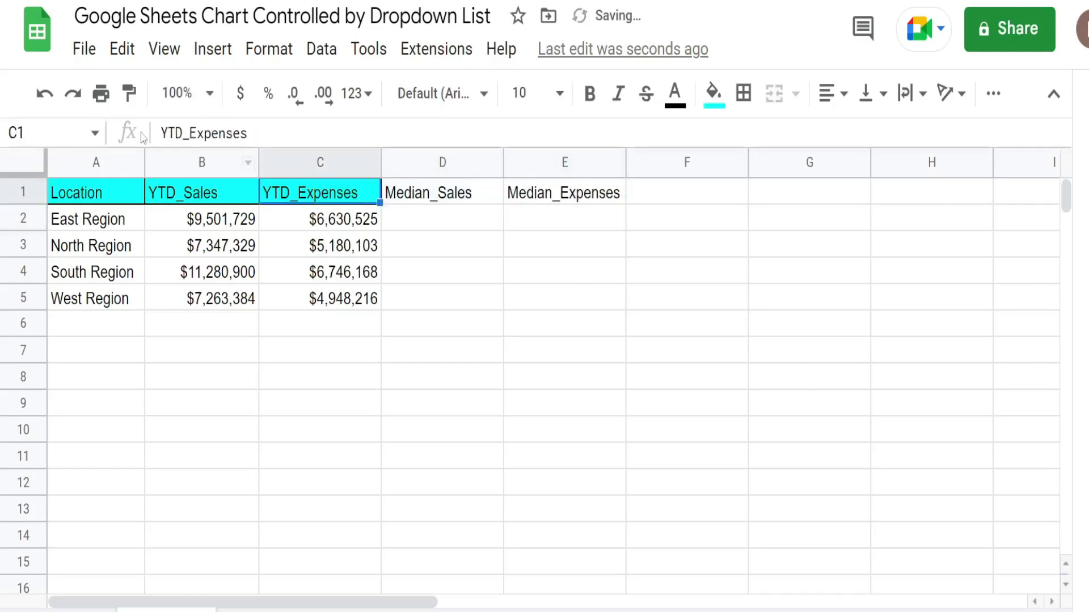
click(130, 92)
click(459, 195)
drag(516, 196, 544, 194)
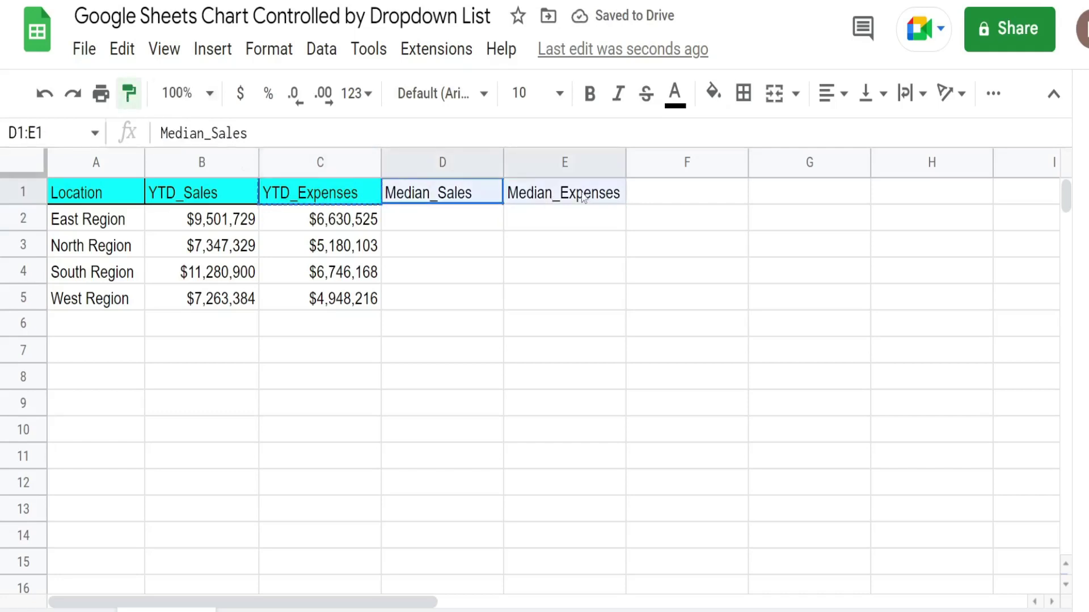
click(579, 227)
click(418, 219)
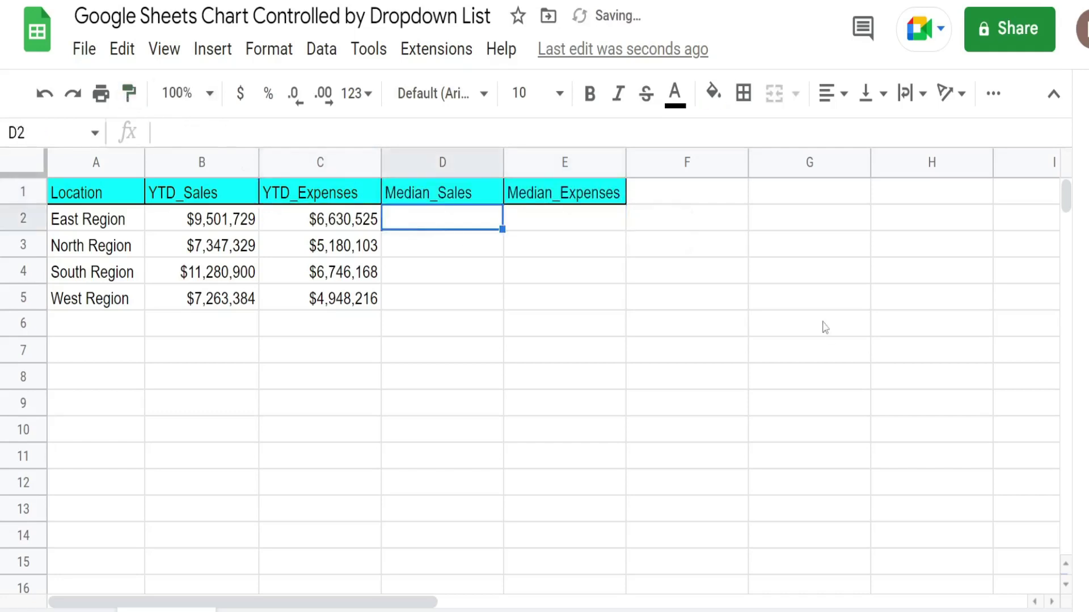
Step: Enter =MEDIAN($B$2:$B$5) in D2 and fill it down to D5
text(=Me)
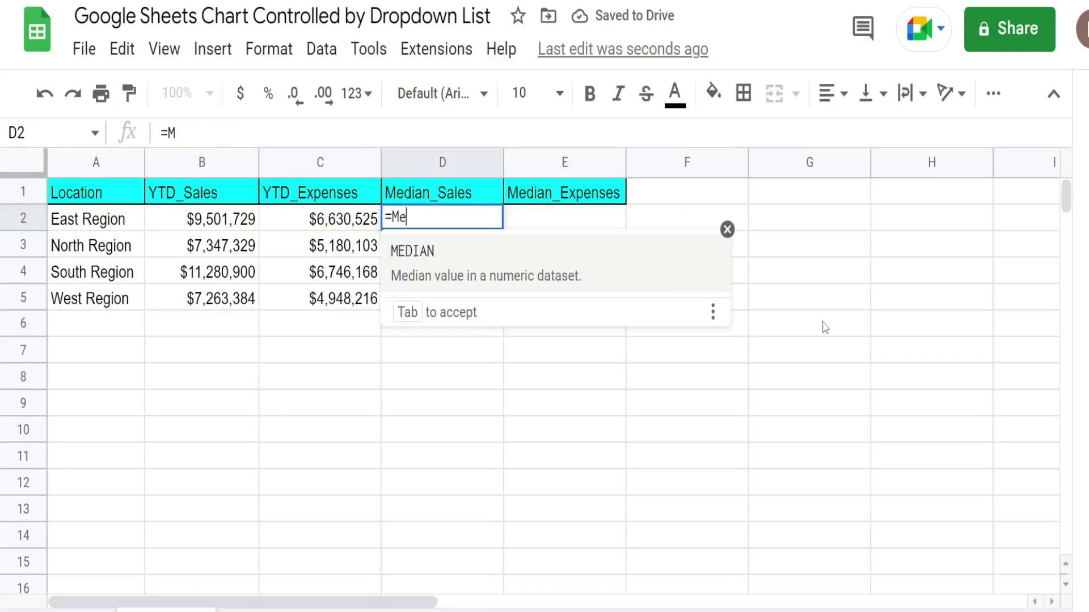
text(d)
key(Tab)
text(B2:C2))
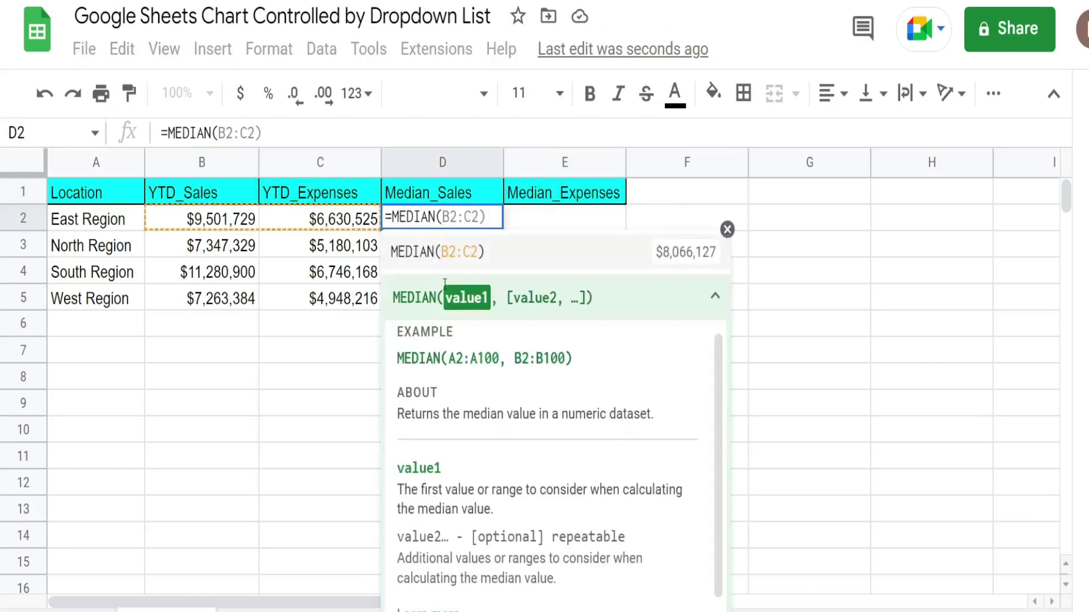
drag(249, 224, 230, 306)
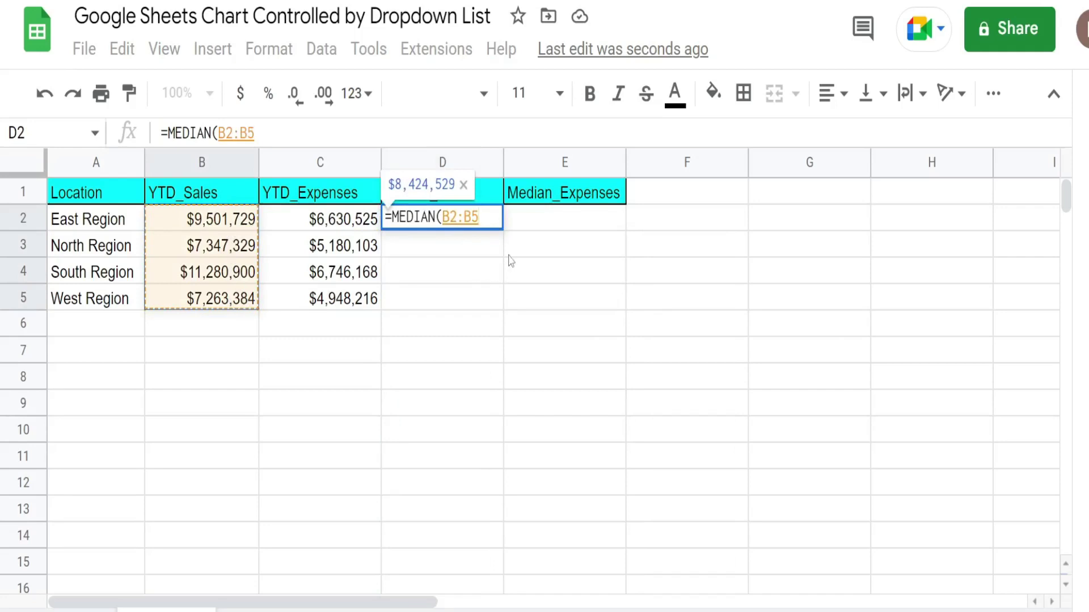
key(F4)
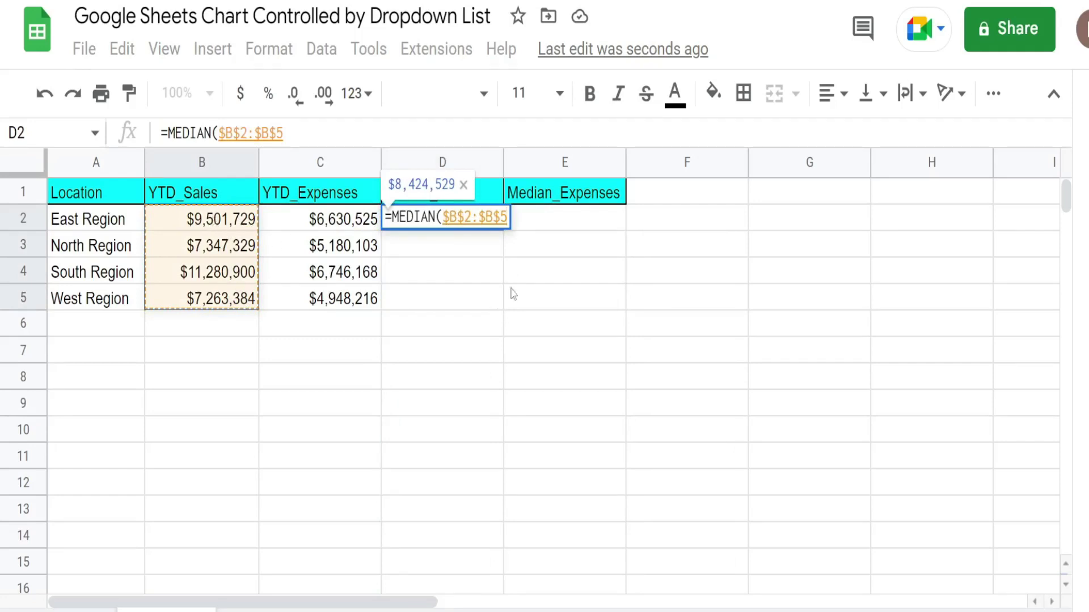
text())
key(Return)
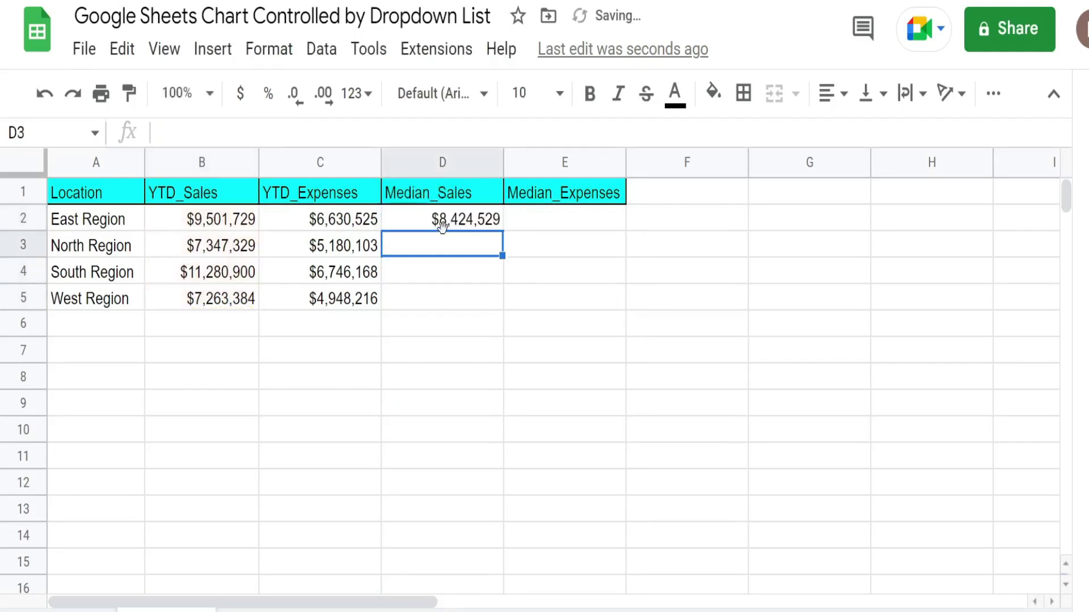
click(491, 226)
drag(502, 229, 501, 306)
Step: Enter =MEDIAN($C$2:$C$5) in E2 and fill it down to E5
click(565, 222)
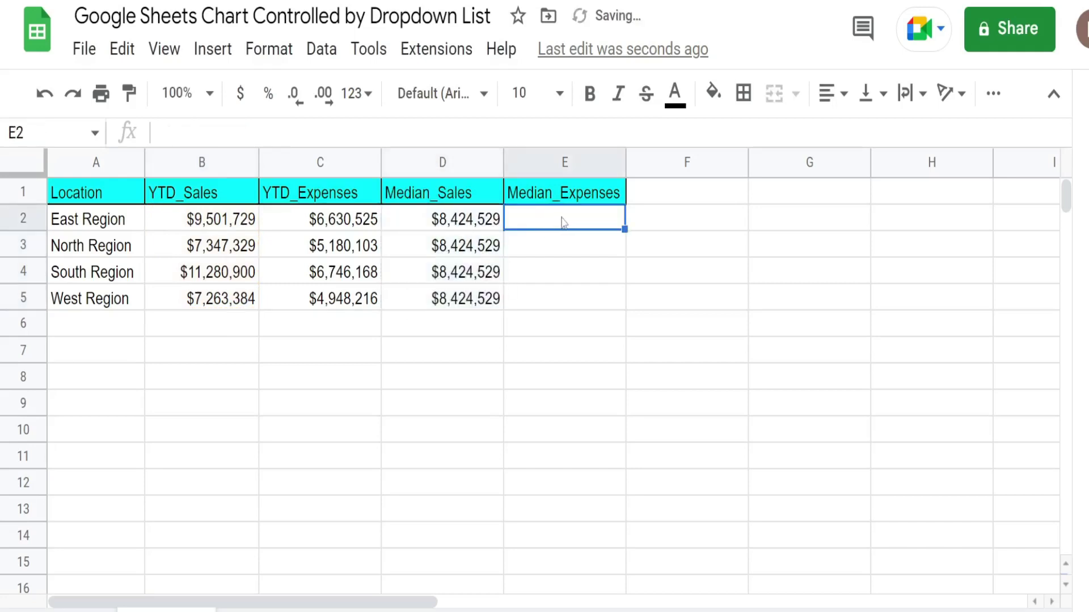
text(=Me)
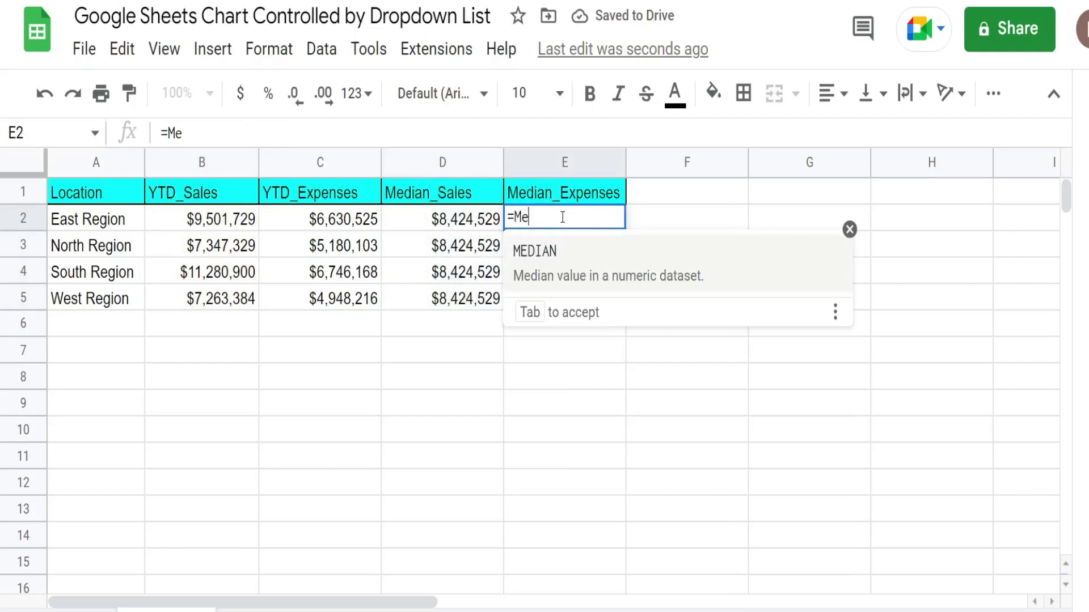
key(Tab)
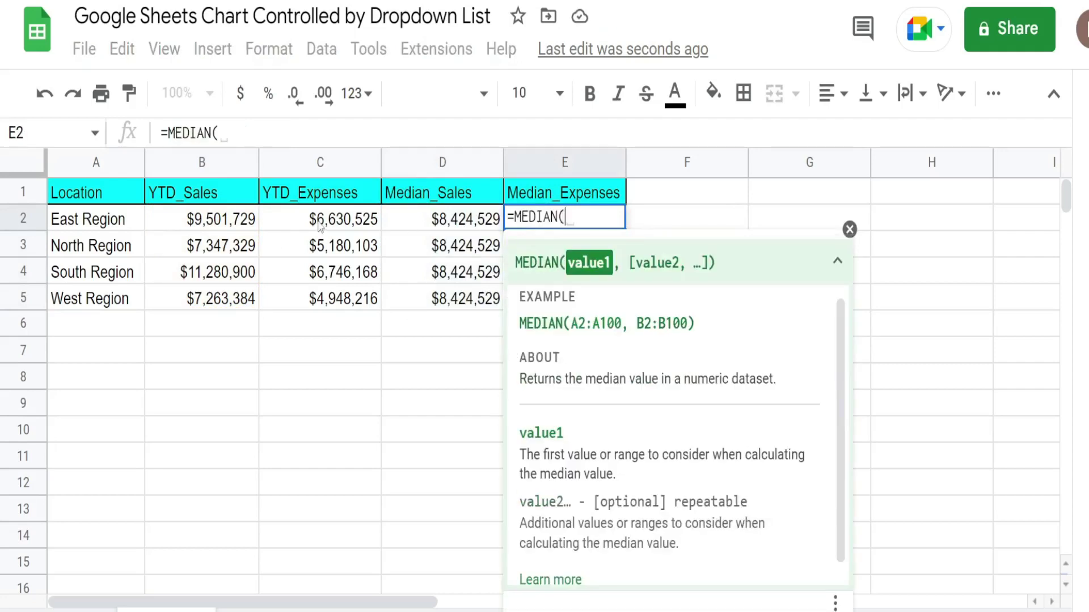
click(329, 221)
drag(329, 221, 331, 295)
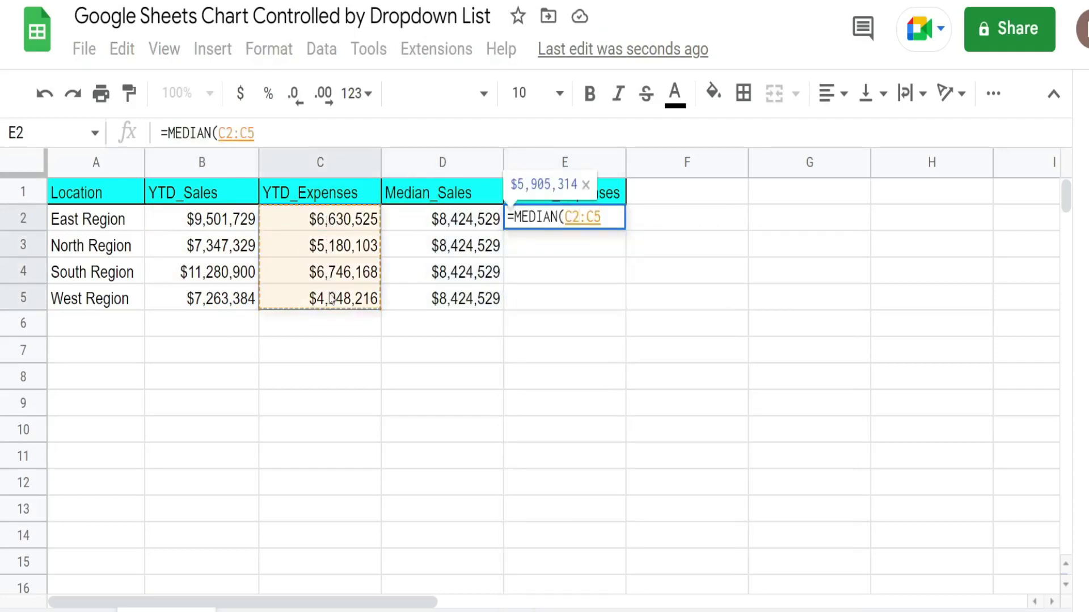
key(F4)
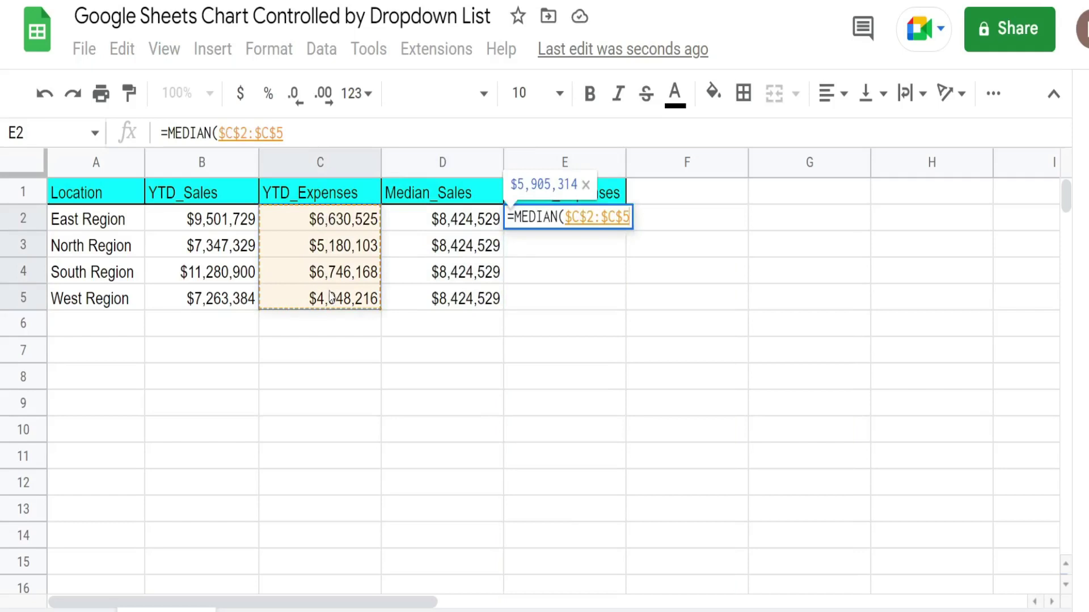
key(Return)
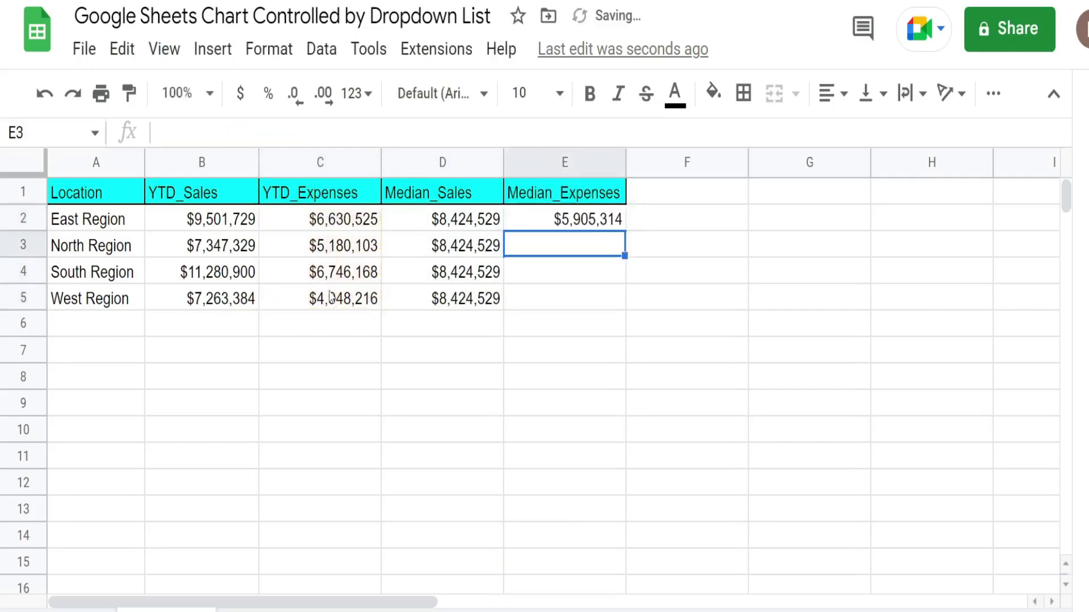
click(581, 221)
drag(625, 231, 629, 303)
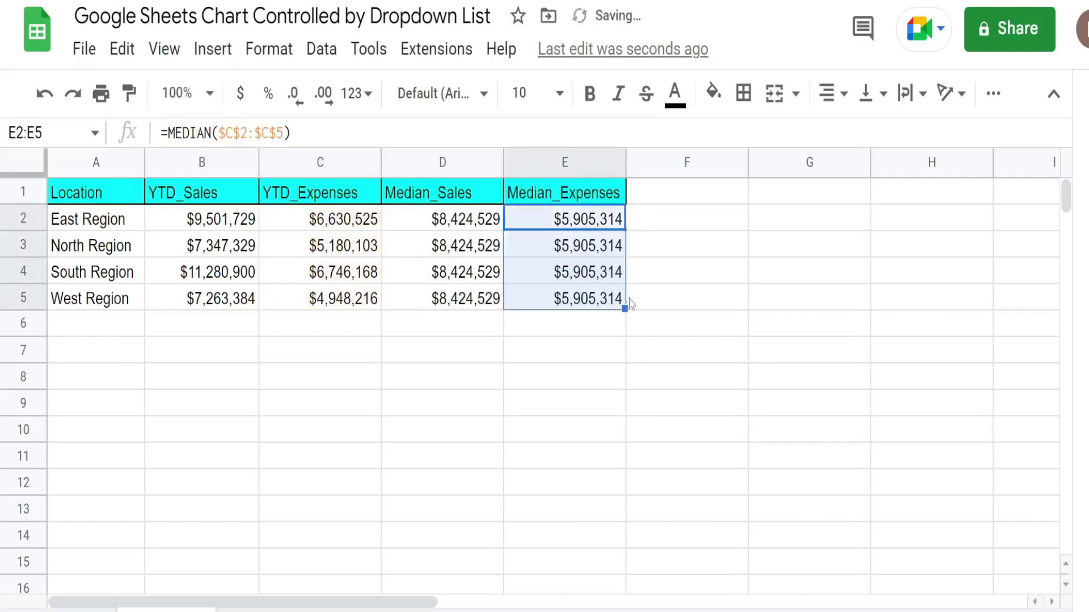
click(646, 294)
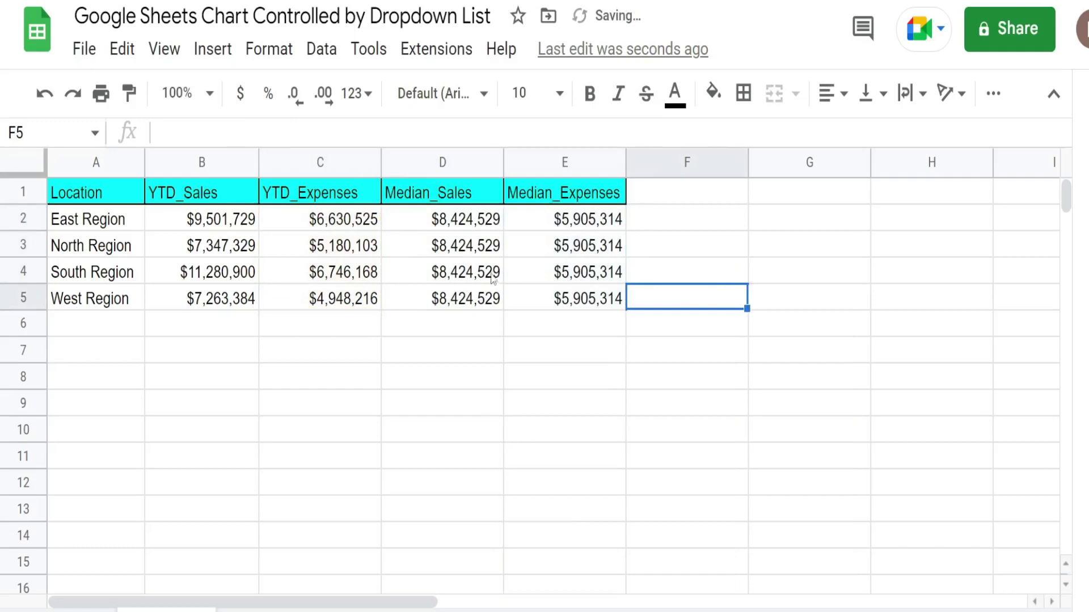
Step: Review the C2:C5, D2:D5 and E2:E5 values and the C1:E1 headers
drag(364, 221, 353, 299)
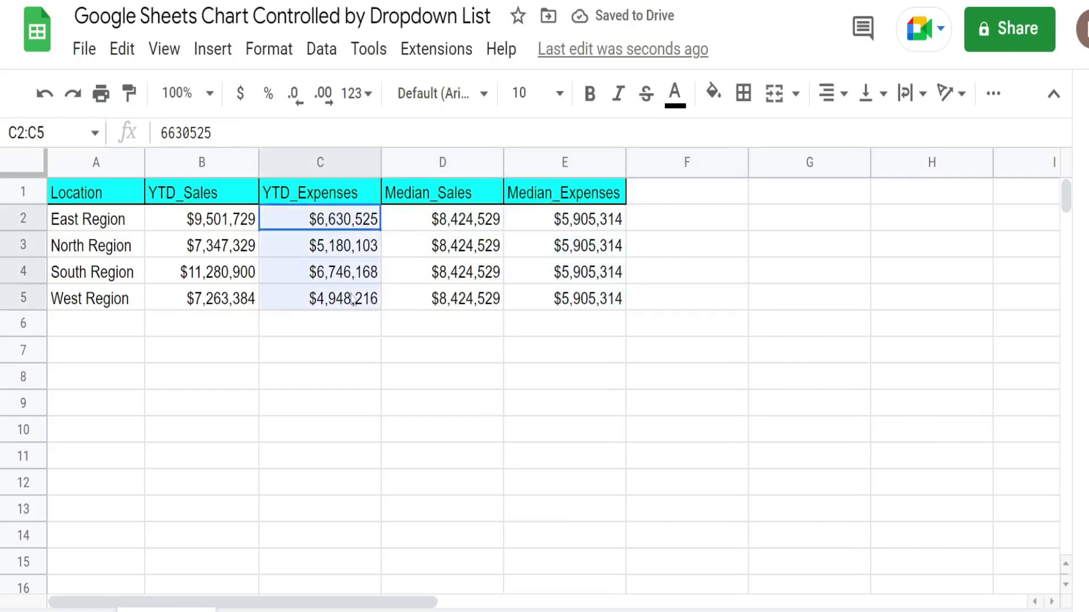
drag(439, 221, 440, 302)
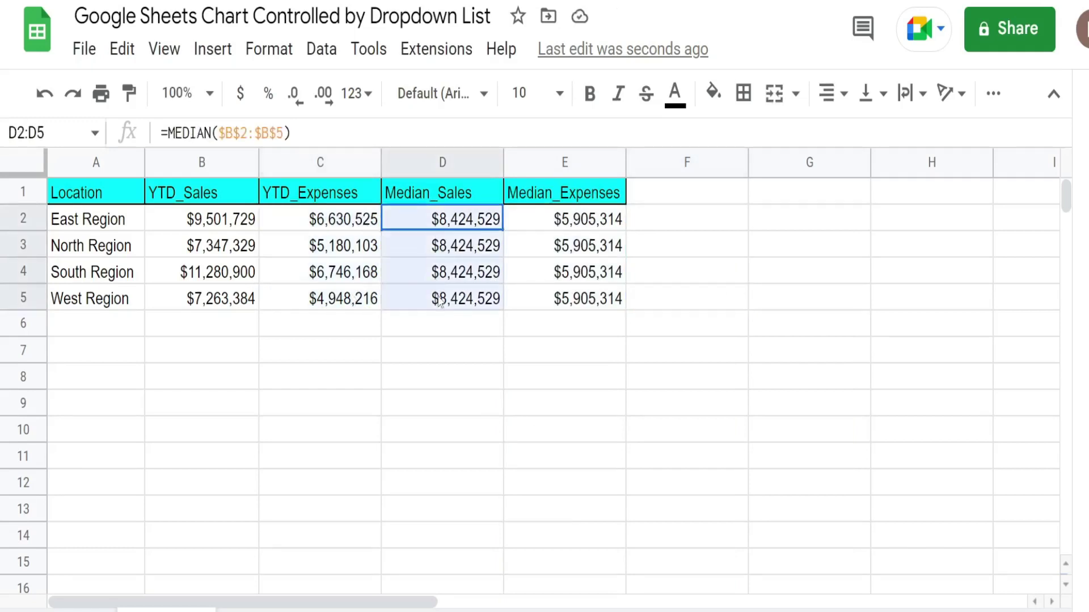
drag(589, 227, 582, 291)
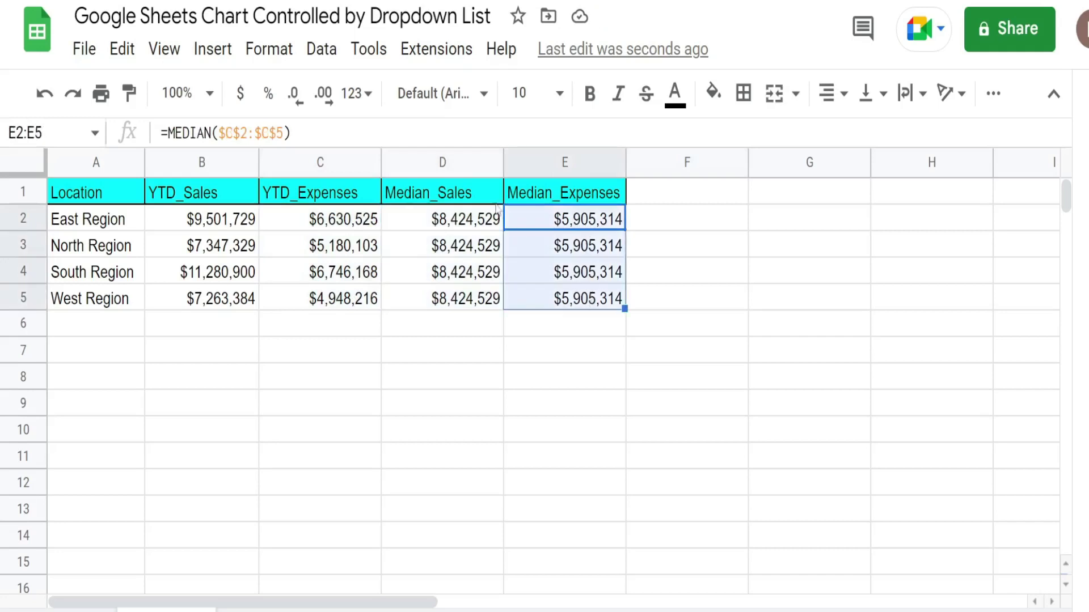
click(353, 200)
click(423, 200)
click(536, 198)
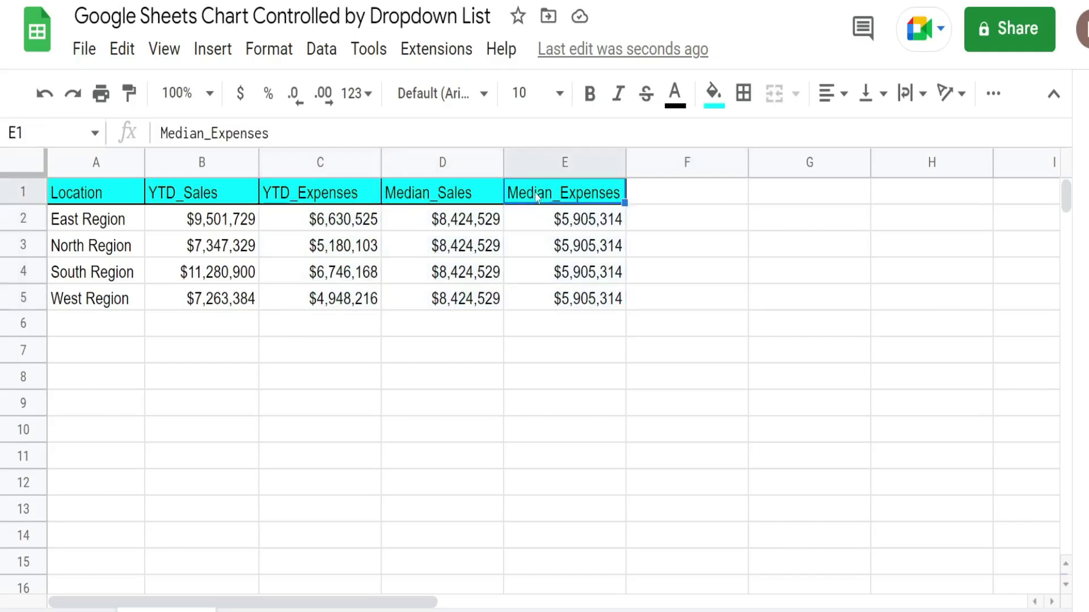
drag(351, 198, 572, 199)
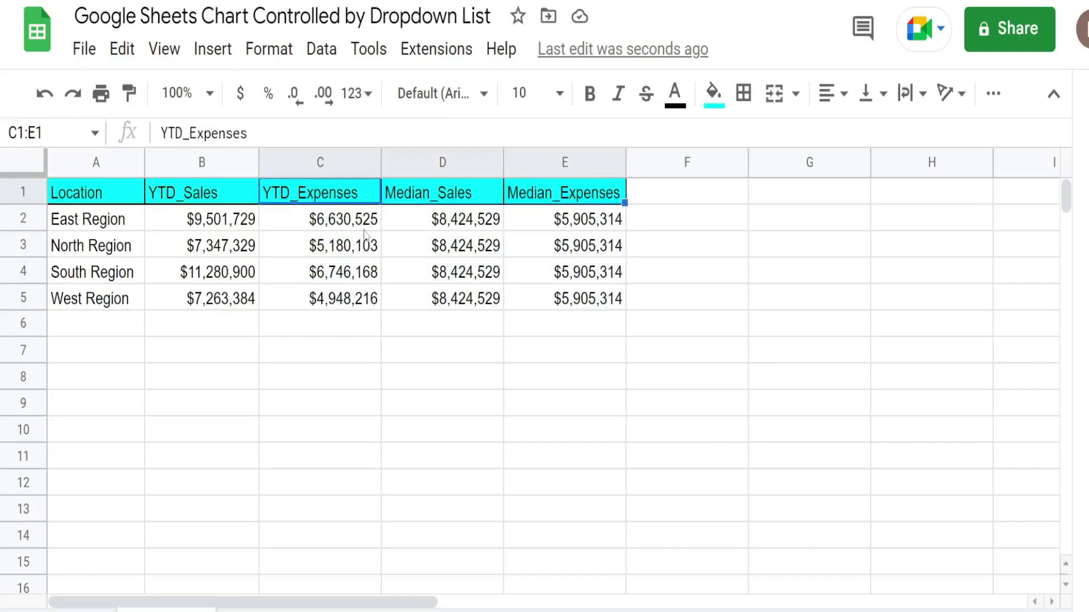
Step: Name the range C2:C5 YTD_Expenses
drag(363, 221, 359, 309)
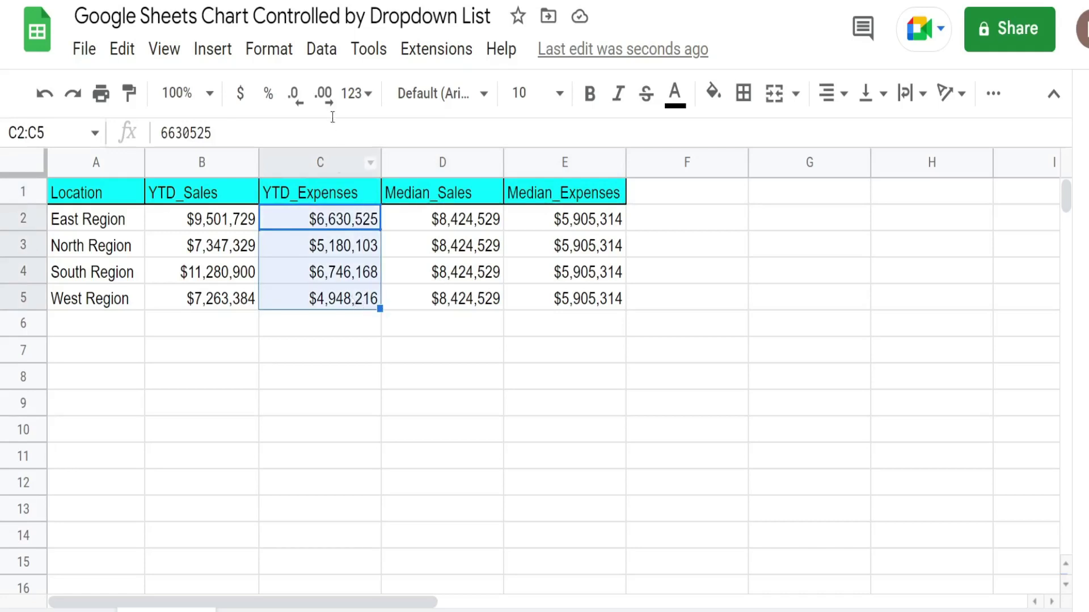
click(321, 54)
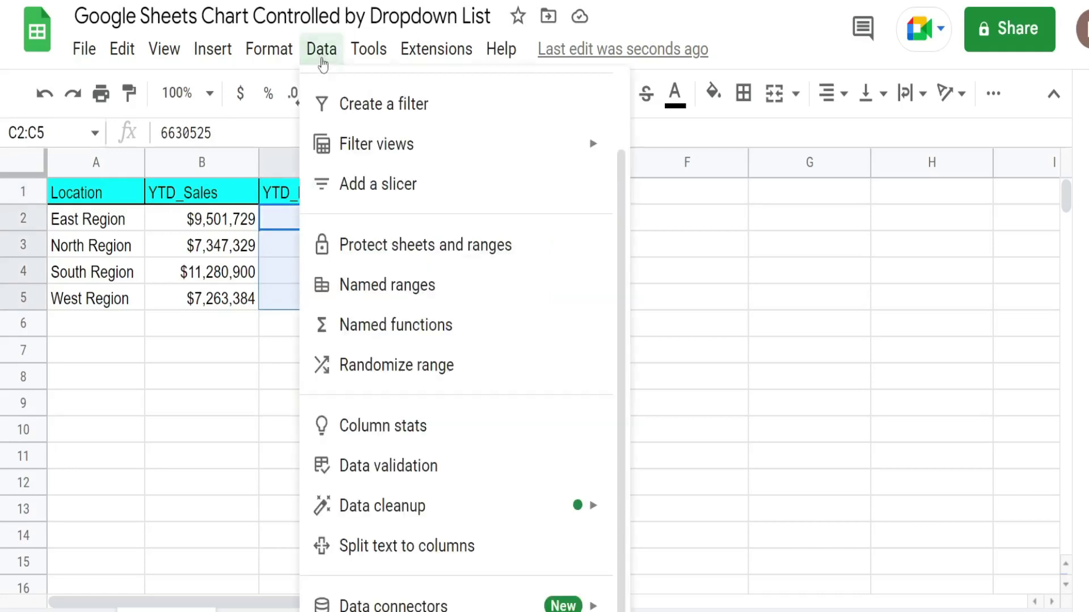
click(402, 298)
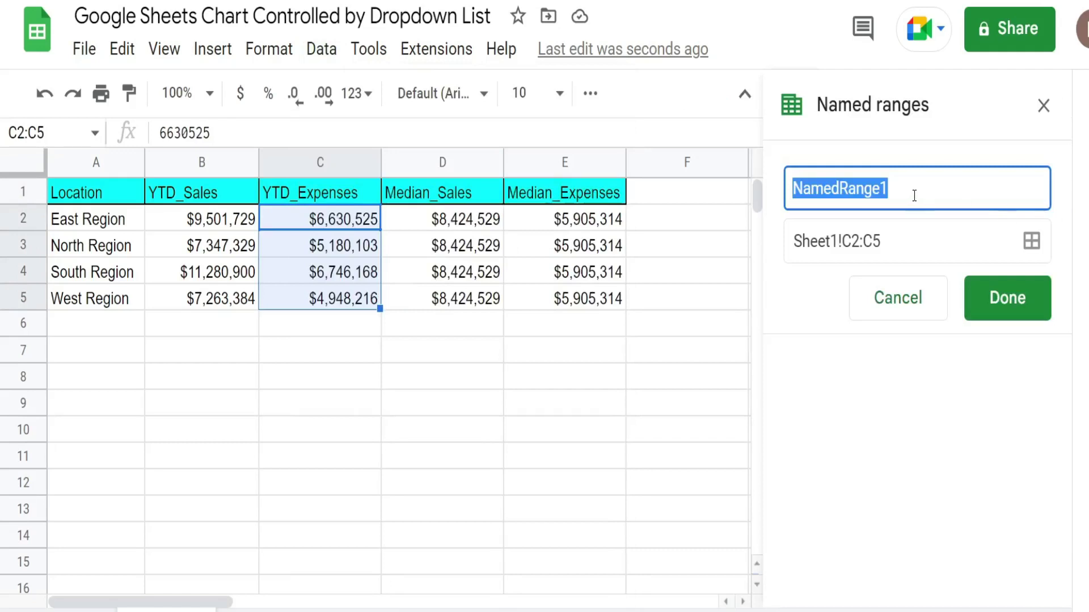
text(YTD)
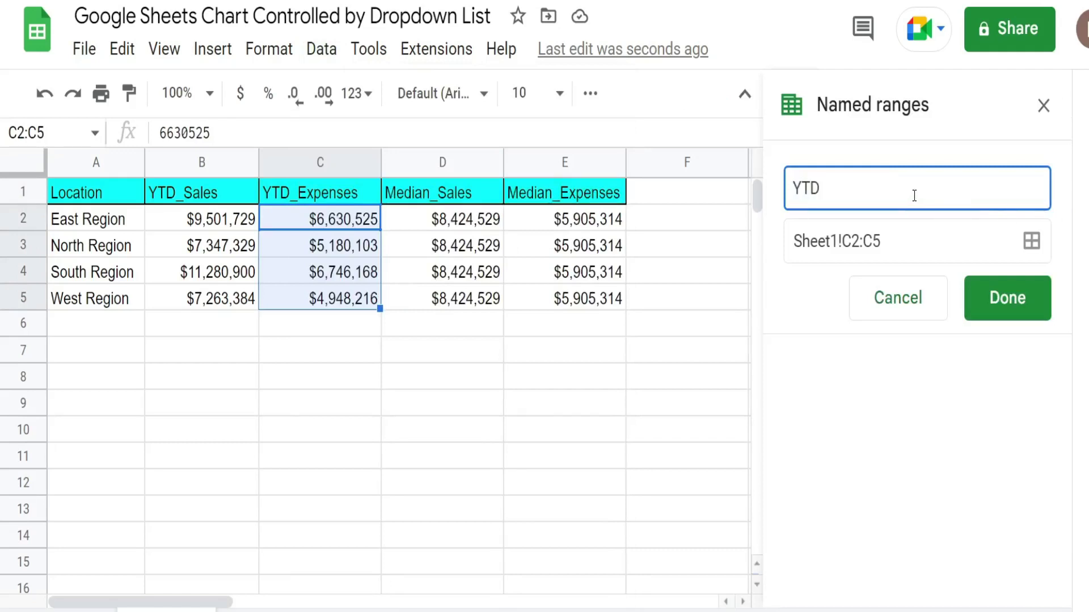
text(_Expenses)
click(1007, 297)
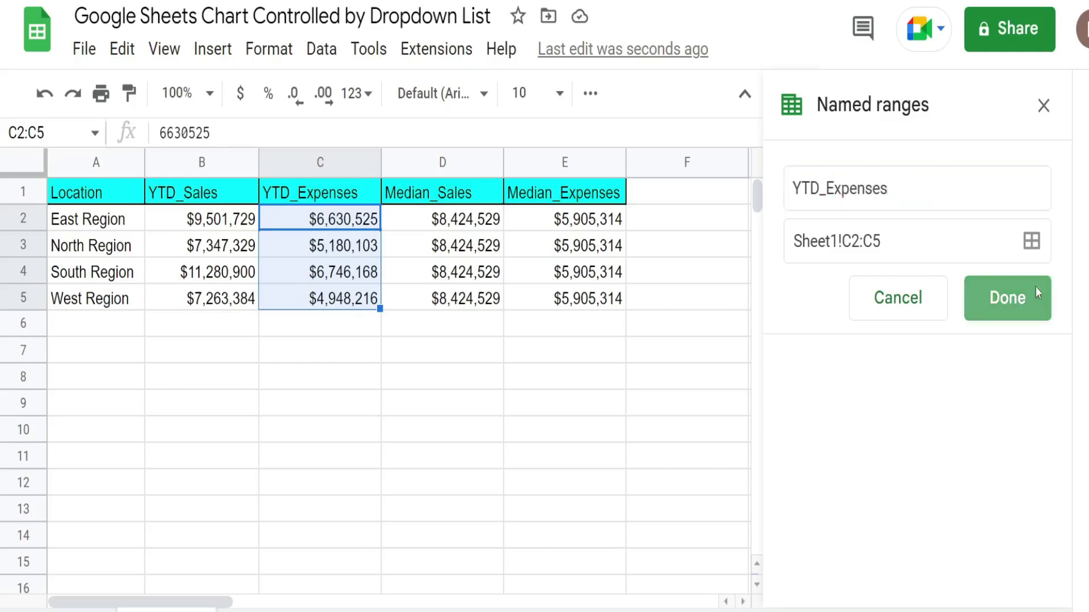
Step: Name the range D2:D5 Median_Sales
drag(414, 228, 418, 307)
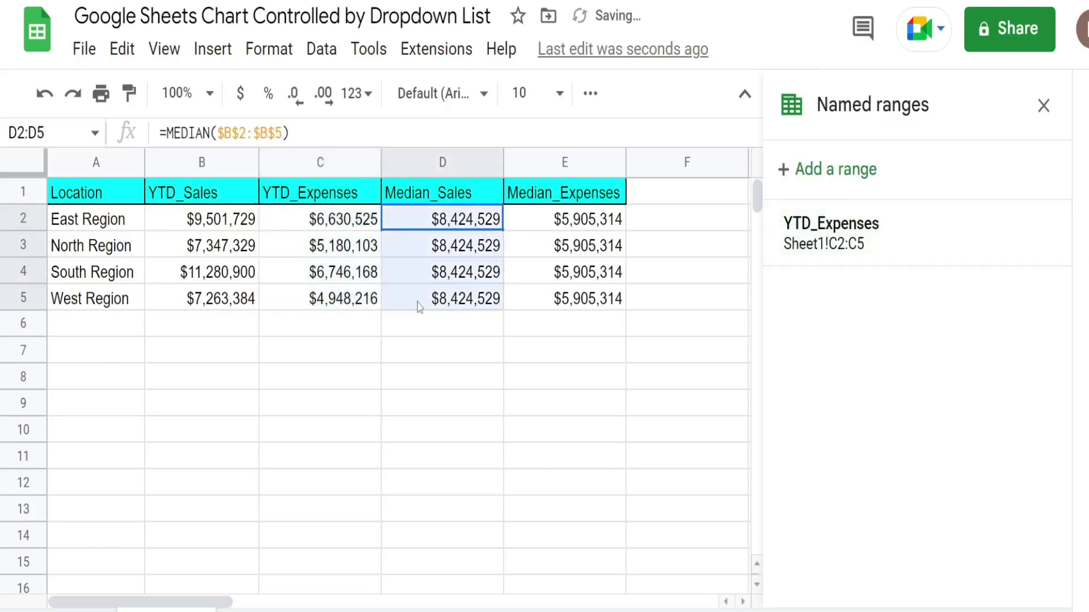
click(841, 178)
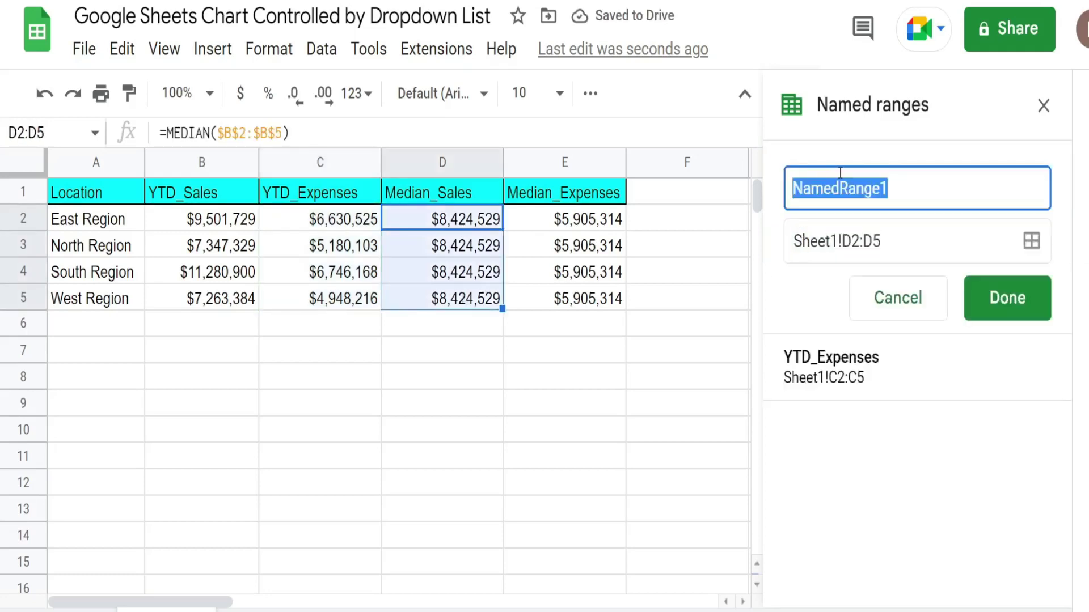
text(Me)
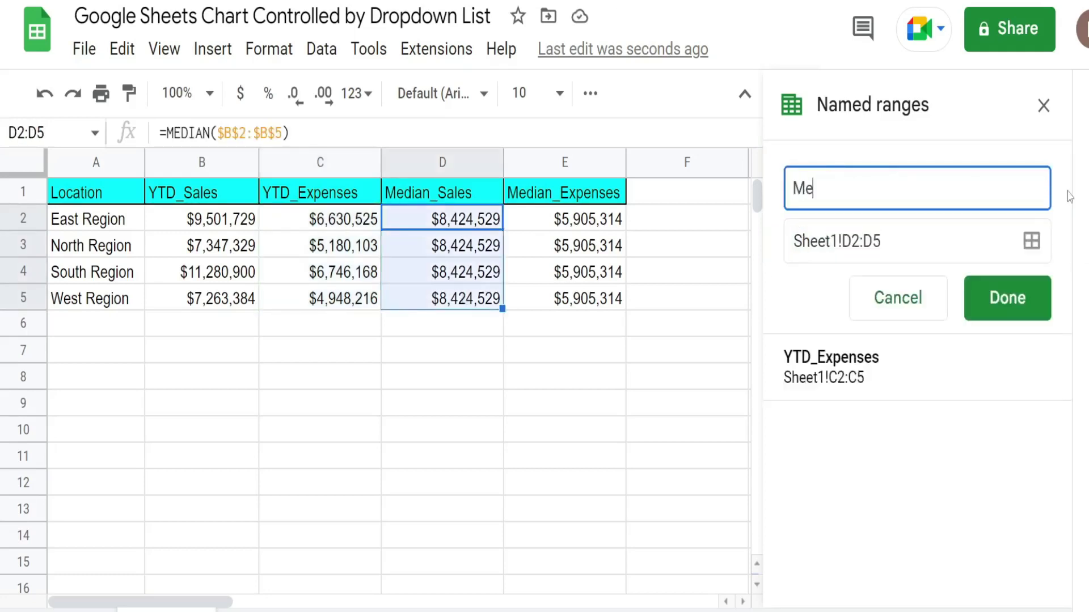
text(dian_Sales)
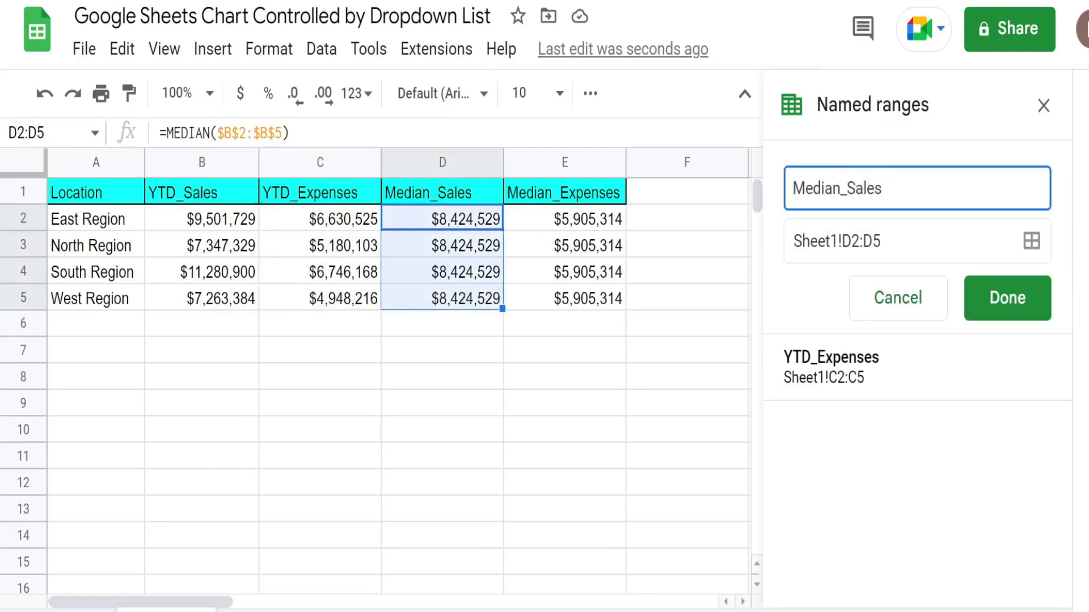
click(1009, 297)
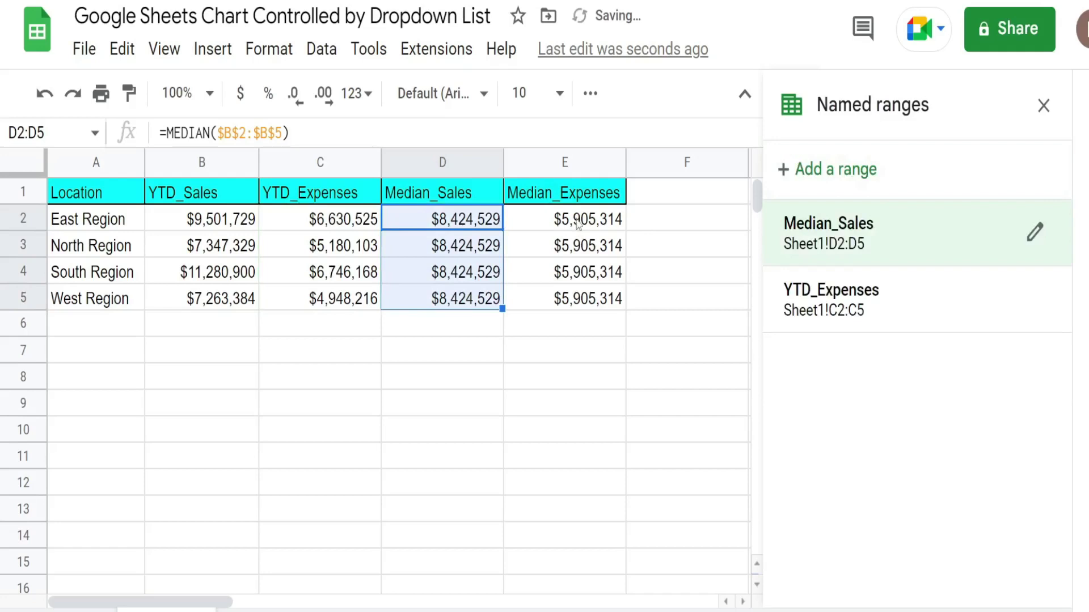
Step: Name the range E2:E5 Median_Expenses and close the named ranges panel
drag(578, 224, 577, 300)
click(886, 185)
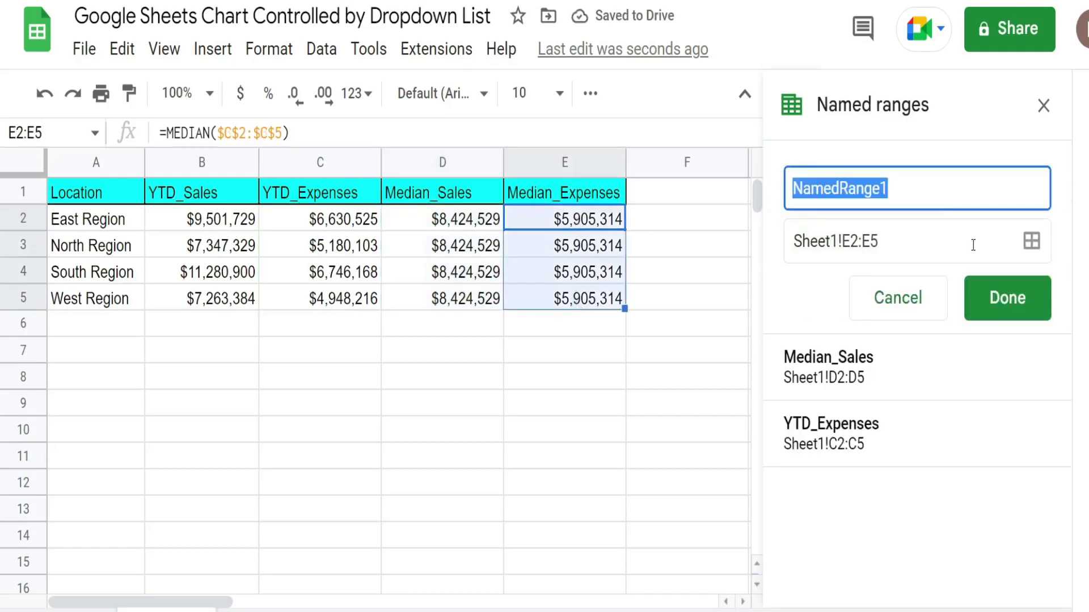
text(Median)
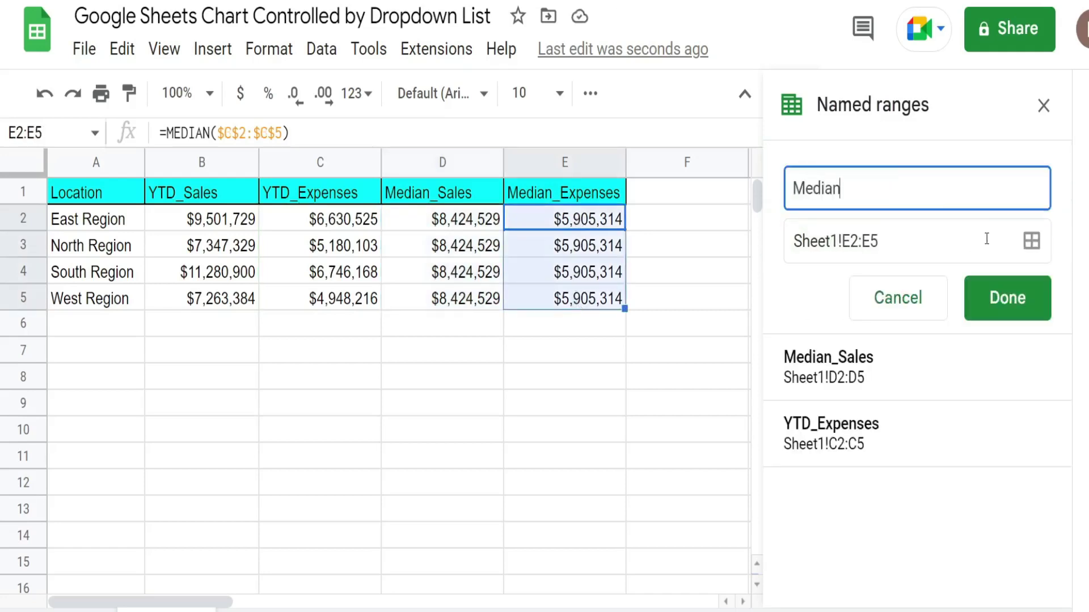
text(_Expenses)
click(1020, 298)
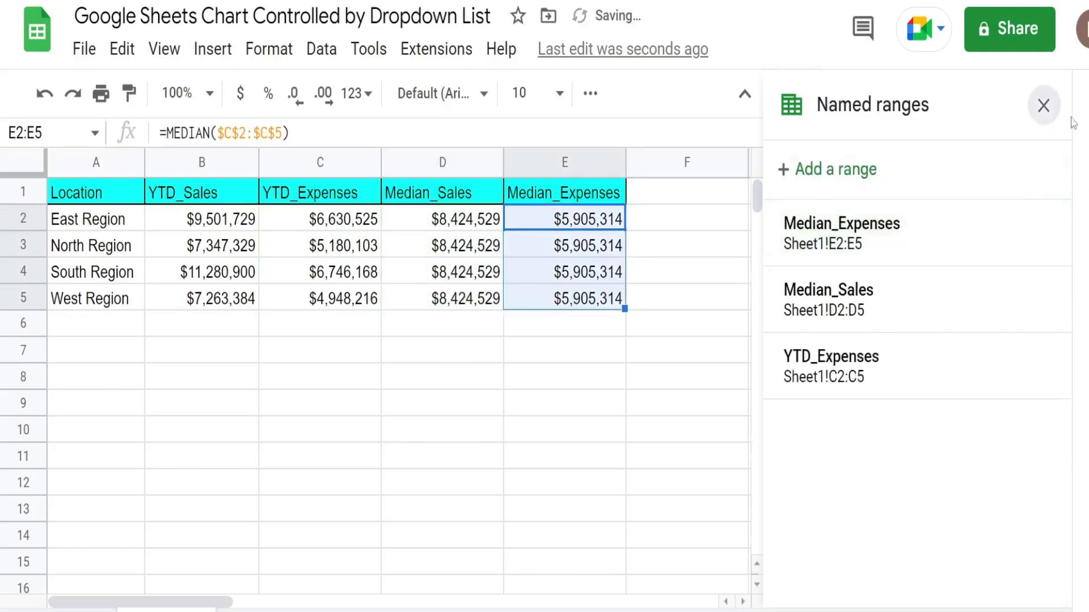
click(1043, 105)
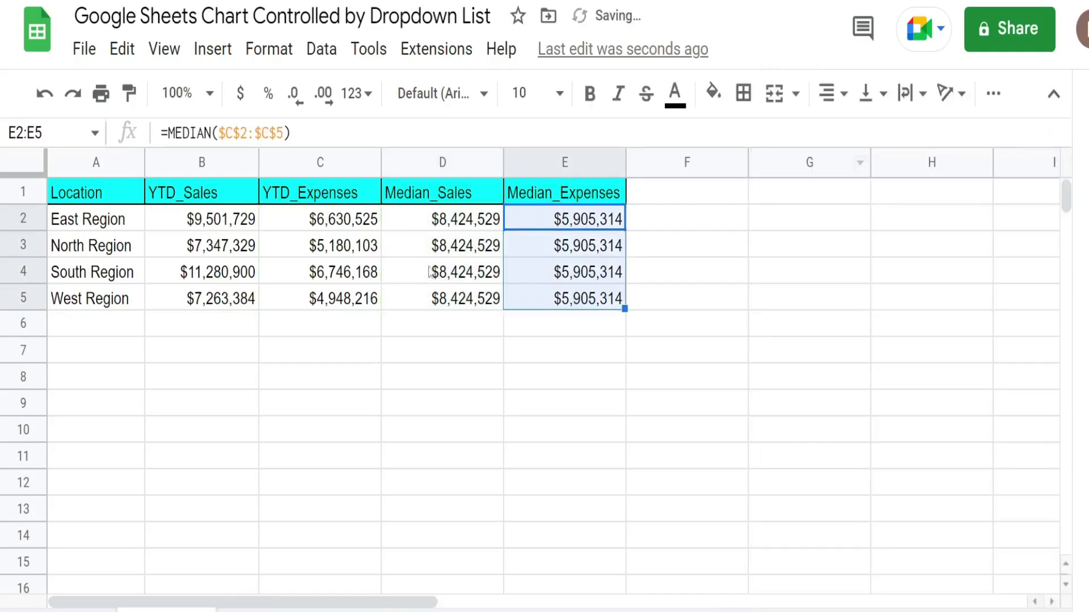
Step: Insert a blank column C left of YTD_Expenses and select its C1 cell
click(287, 164)
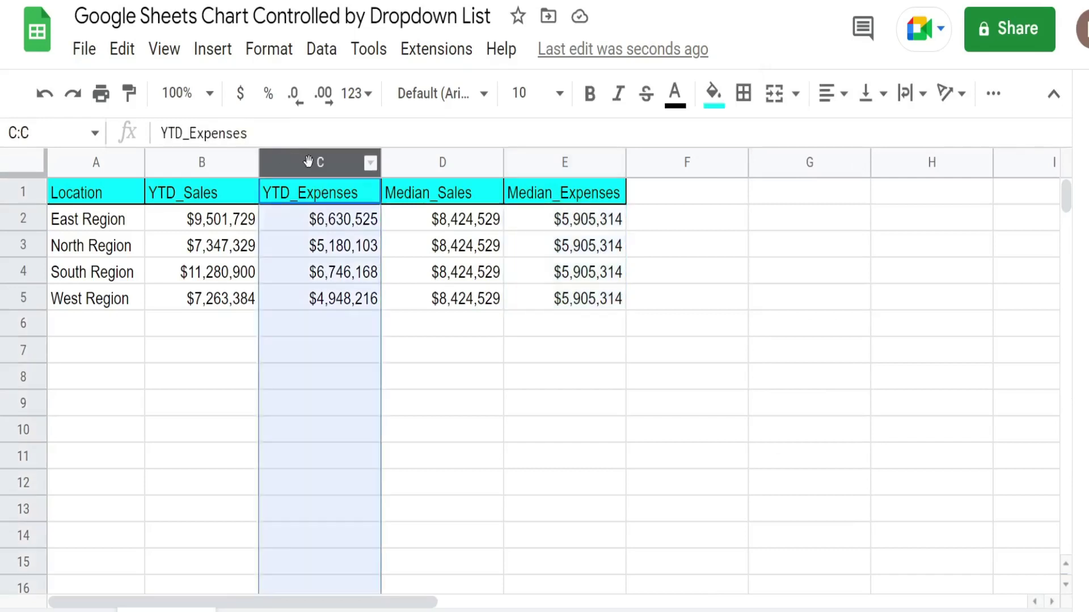
right_click(334, 168)
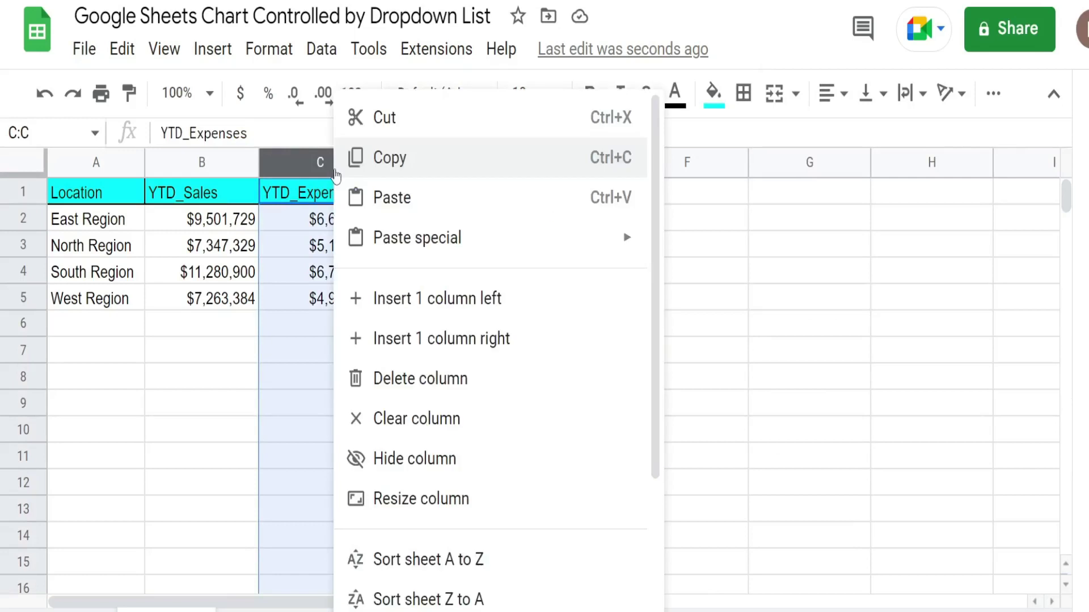
click(426, 300)
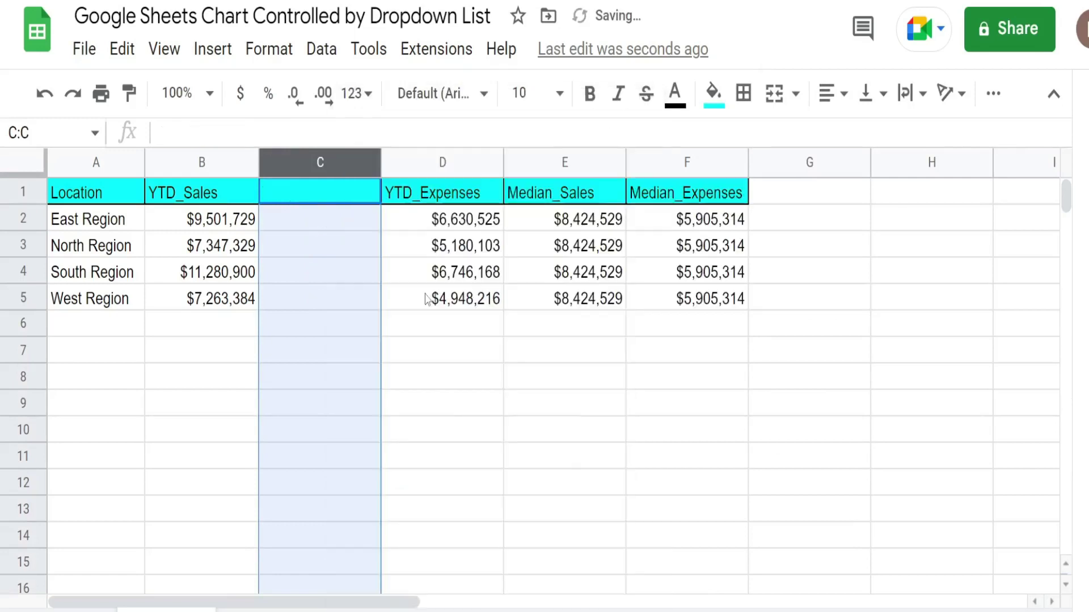
click(343, 198)
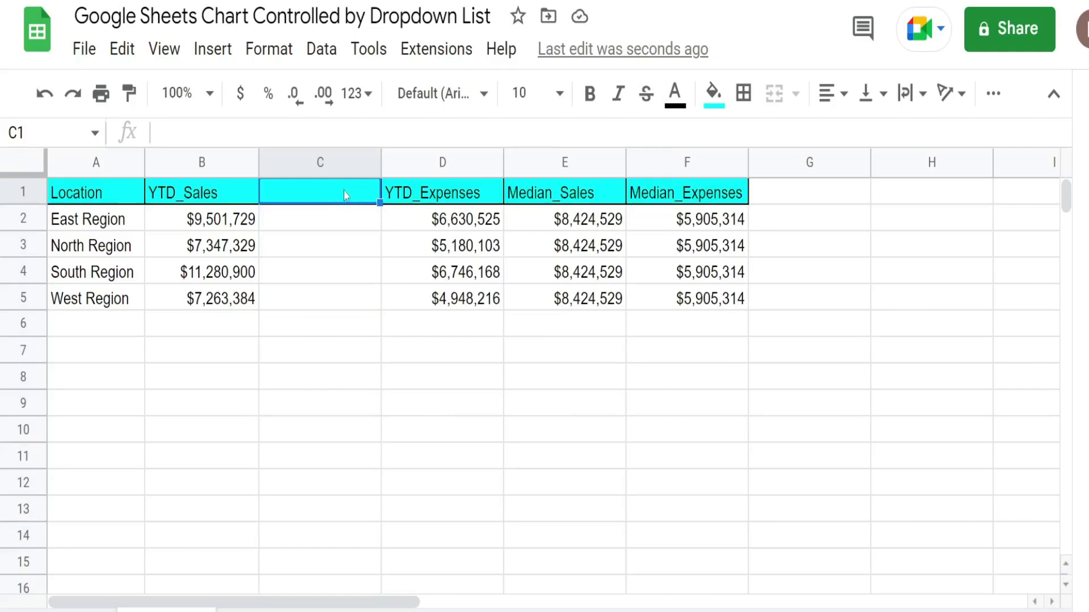
Step: Add a dropdown-from-range validation rule to C1 using the headers in D1:F1
click(319, 57)
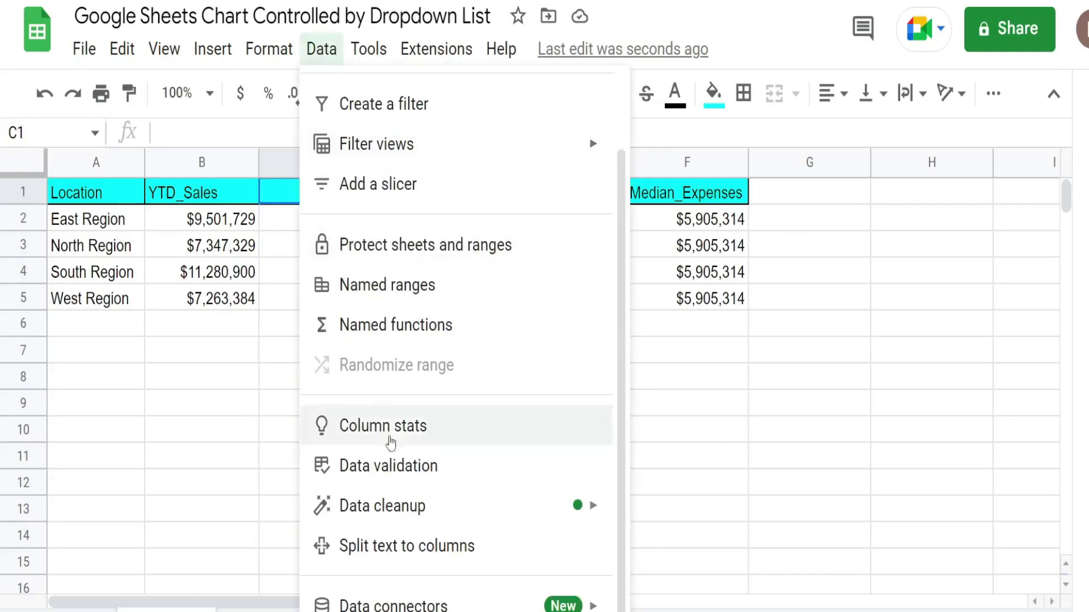
click(390, 466)
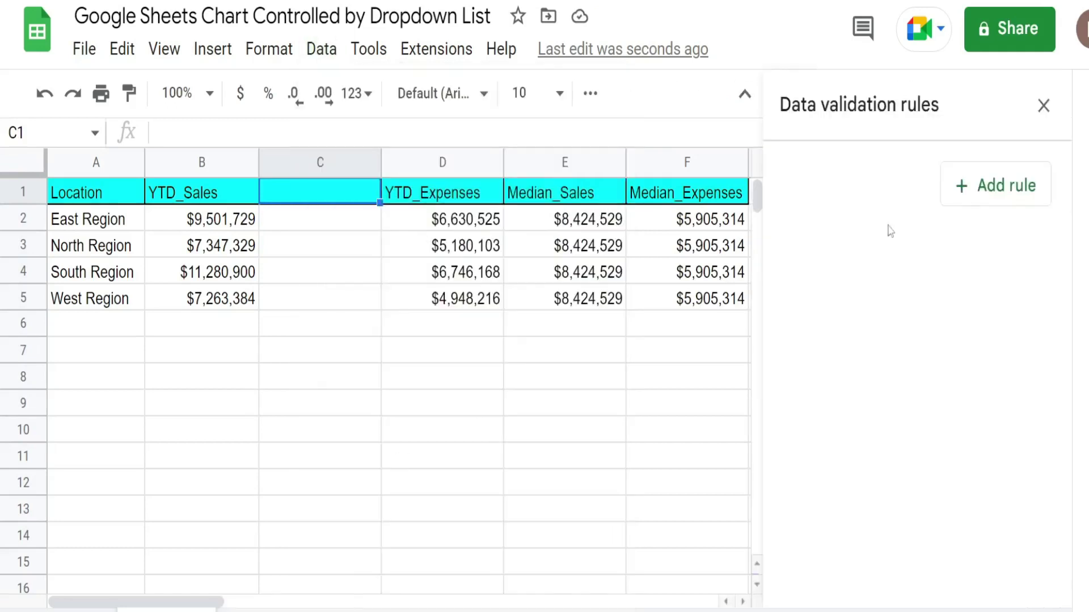
click(994, 198)
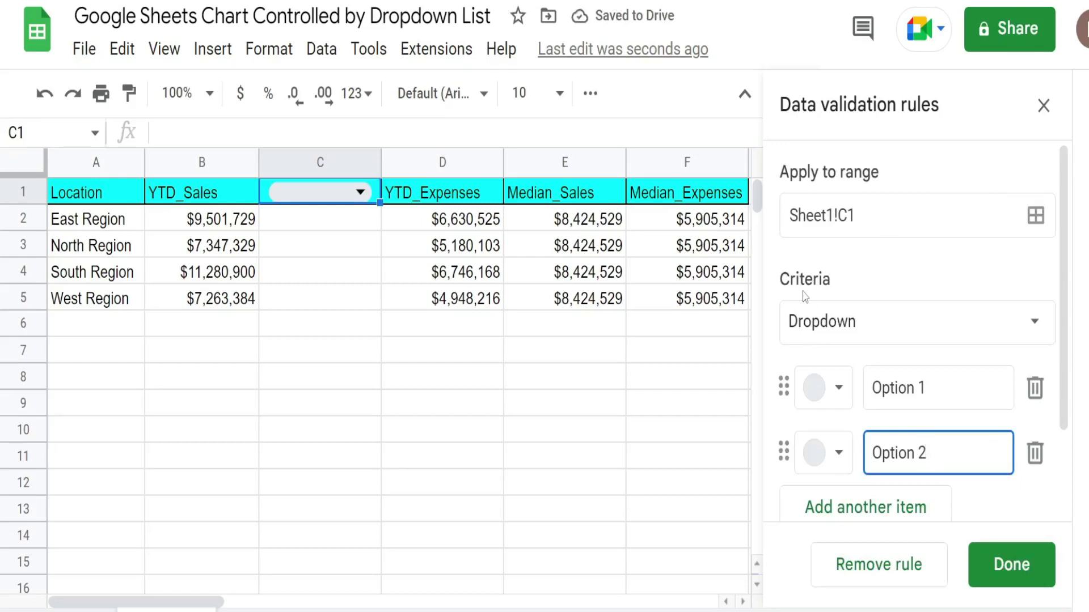
click(1034, 326)
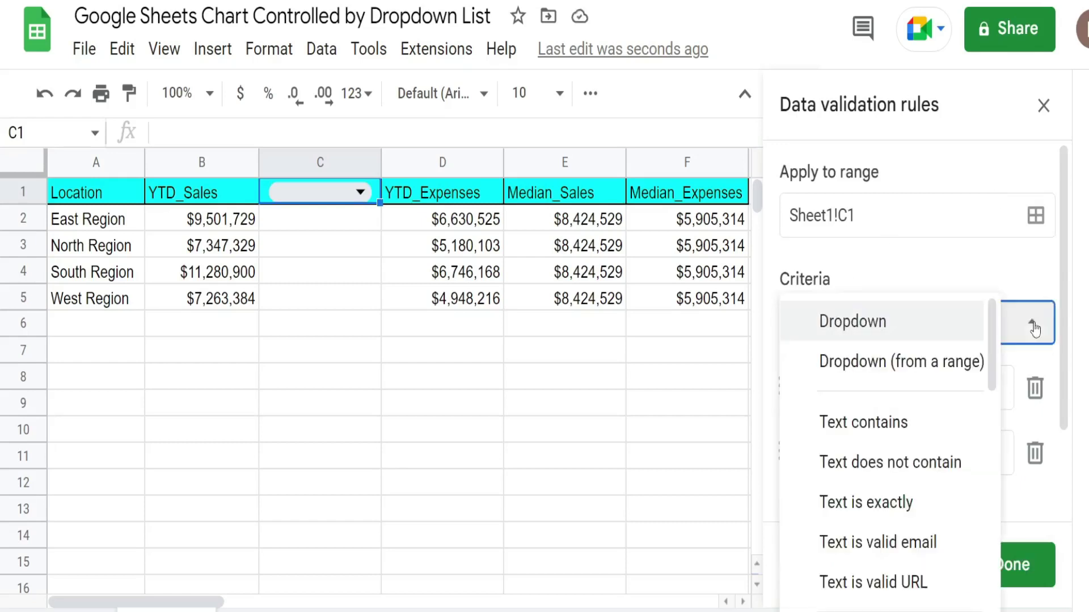
click(942, 378)
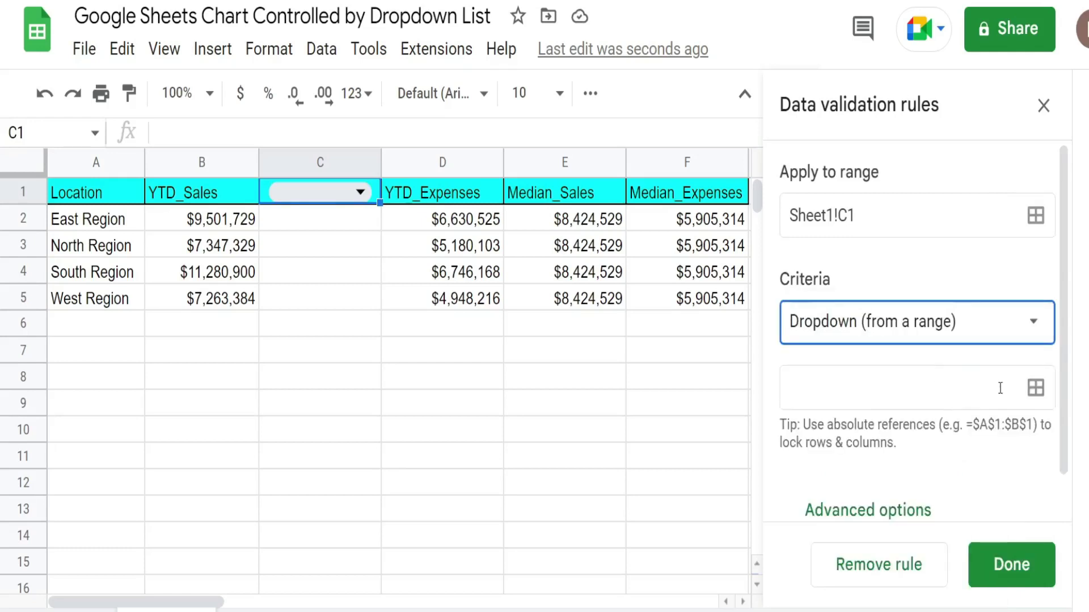
click(932, 394)
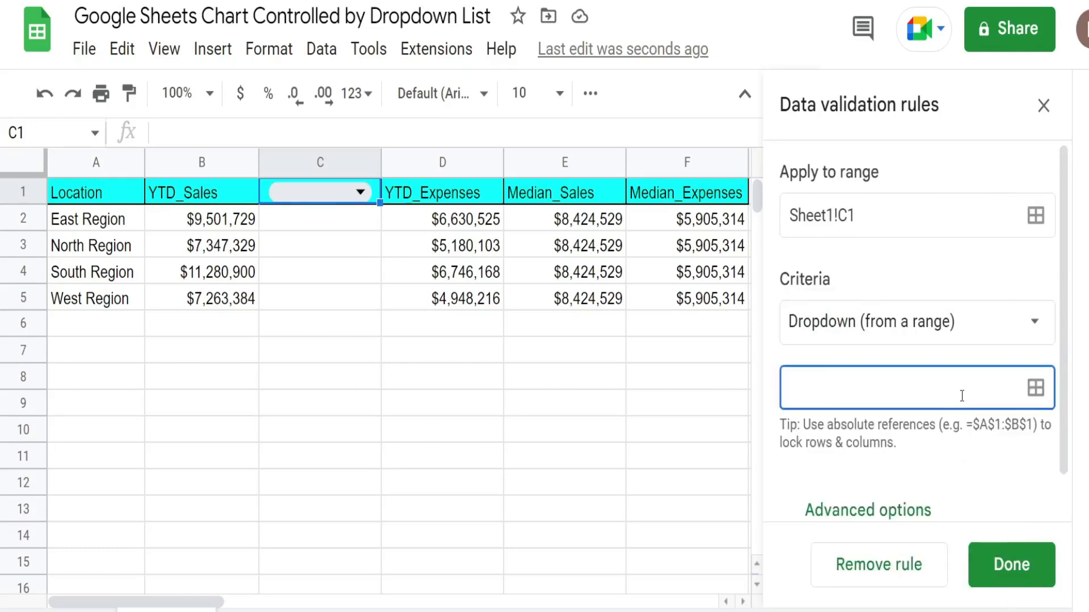
click(1035, 389)
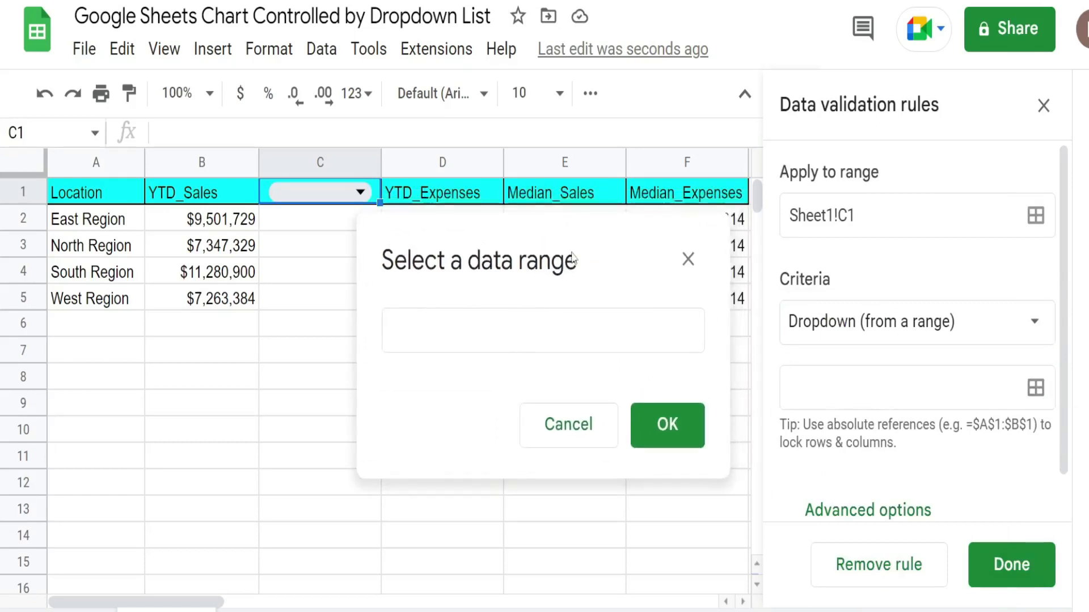
click(406, 332)
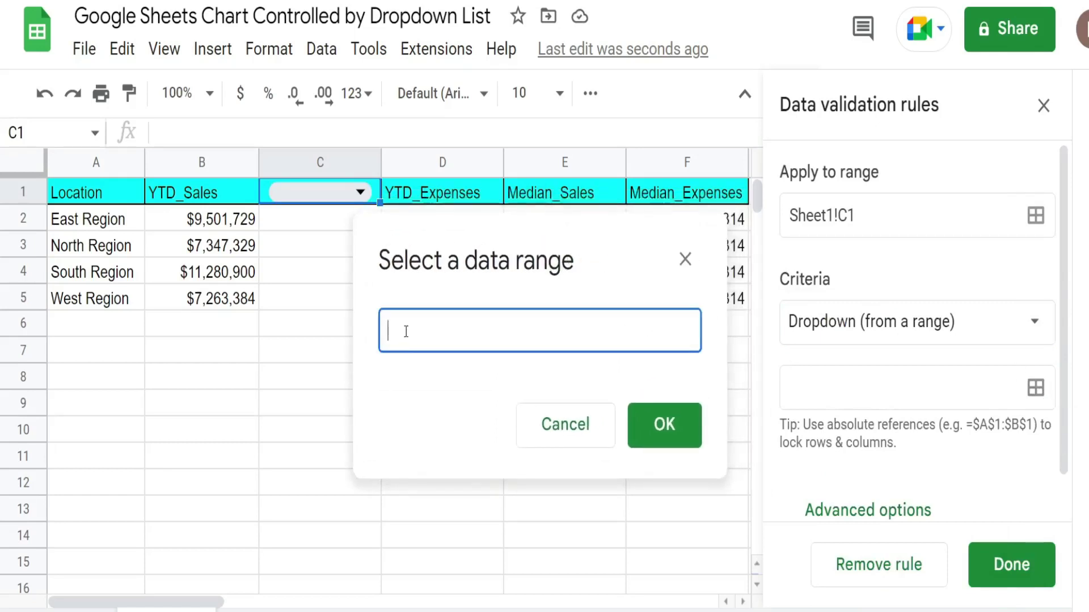
click(438, 196)
drag(530, 201, 689, 193)
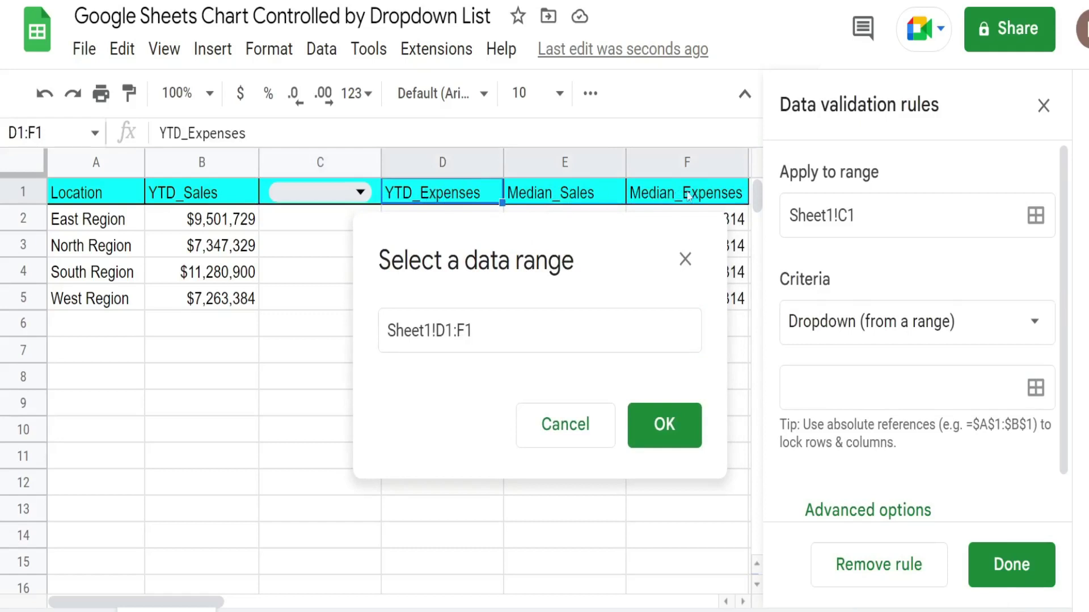
click(658, 434)
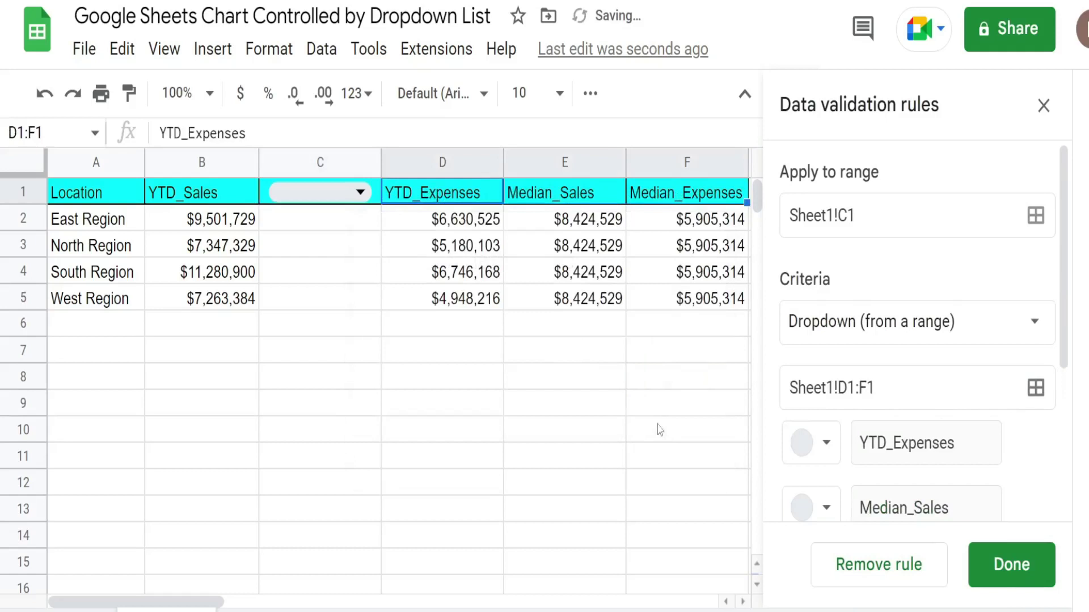
click(354, 223)
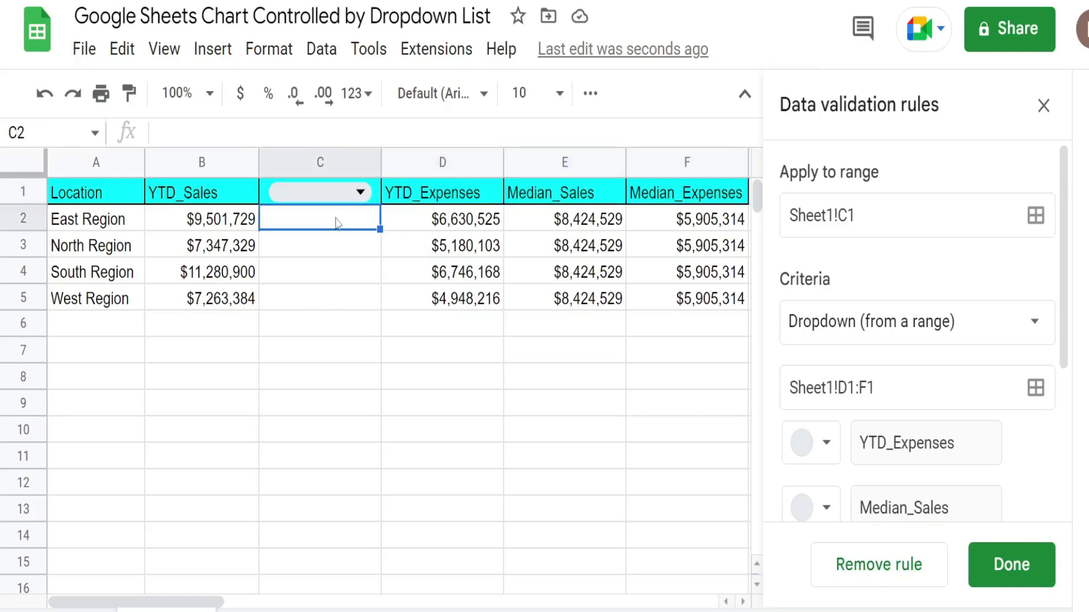
Step: Enter =IfError(INDIRECT(C1),"") in C2 so it returns the chosen header's range
click(360, 192)
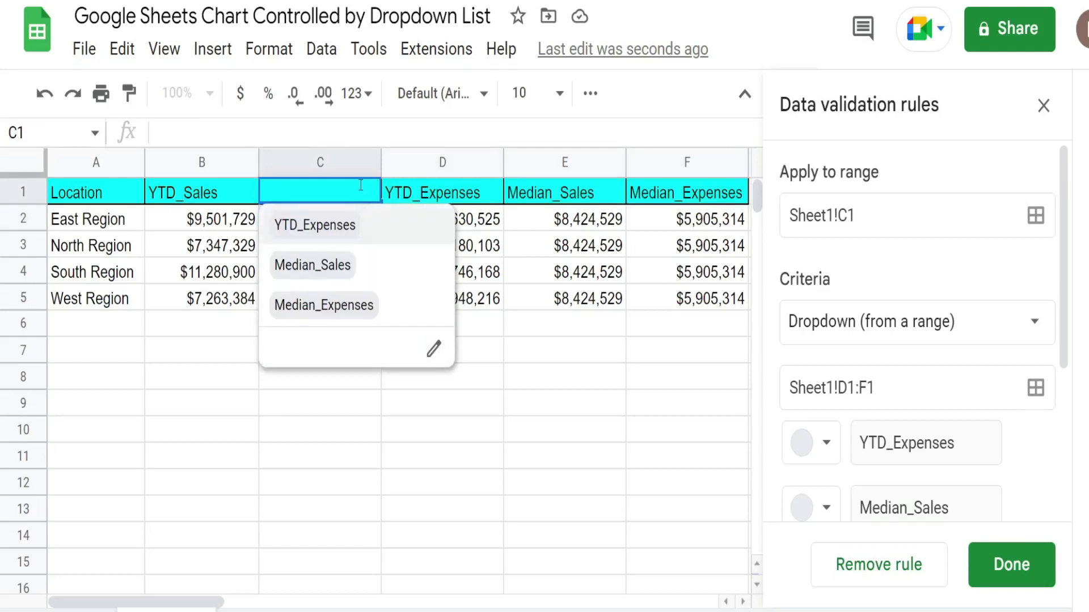
key(Escape)
click(362, 224)
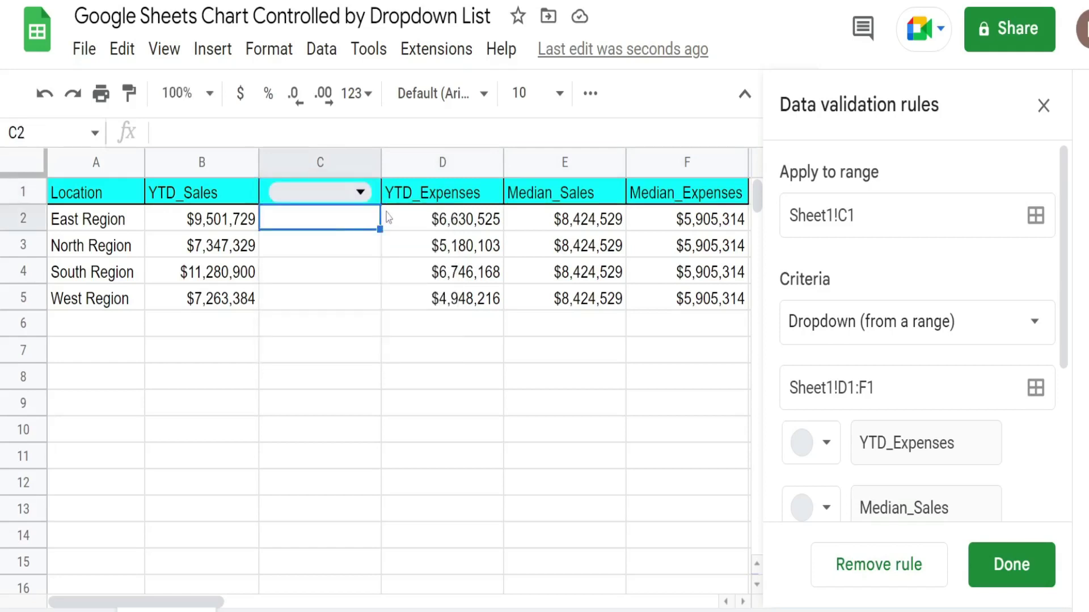
text(=Indir)
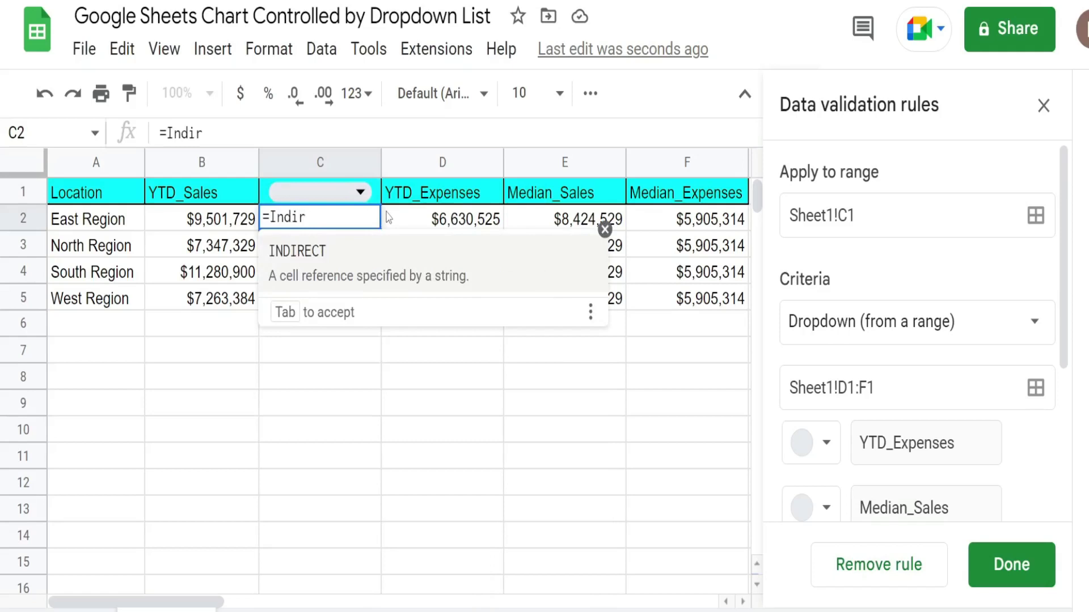
key(Tab)
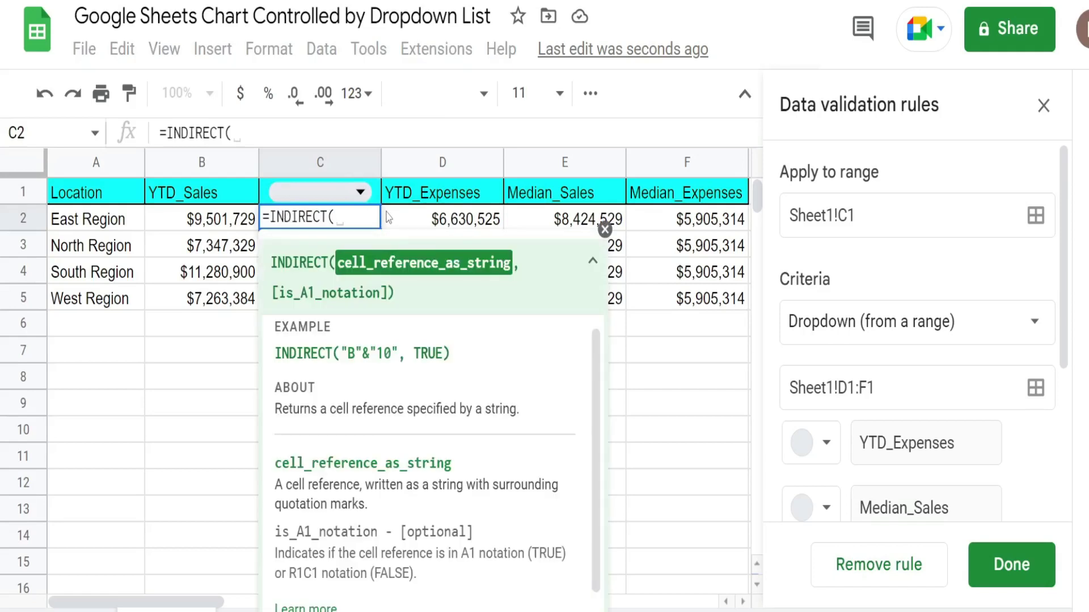
click(322, 188)
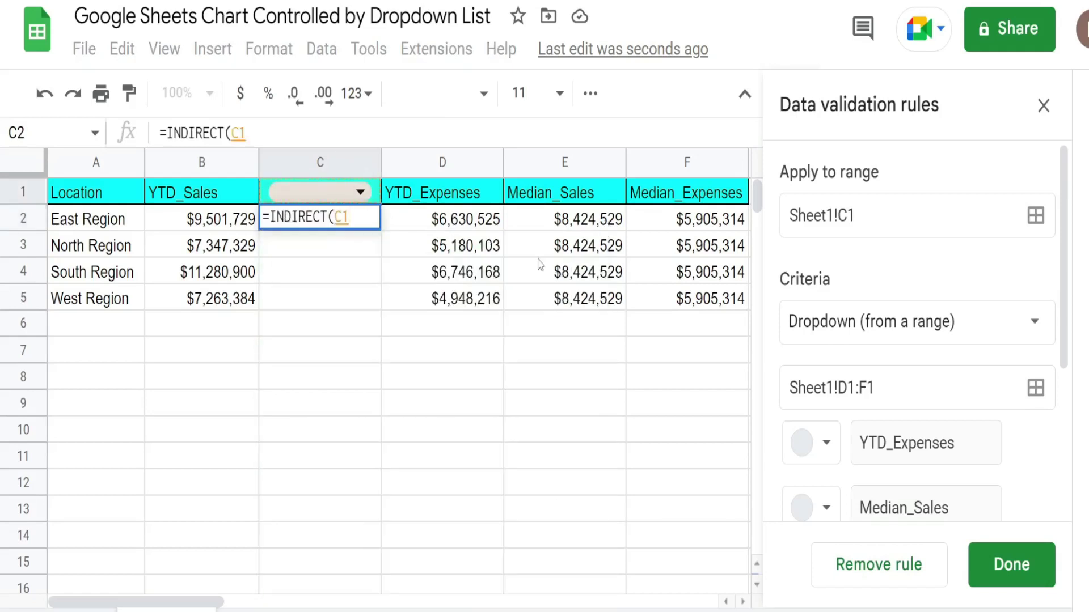
text())
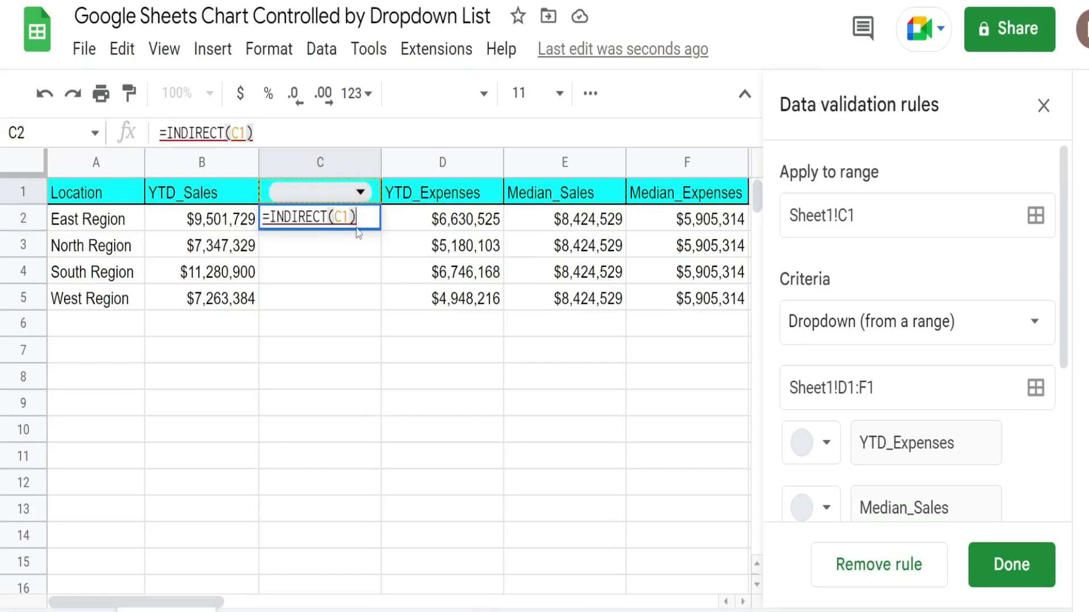
mouse_move(350, 219)
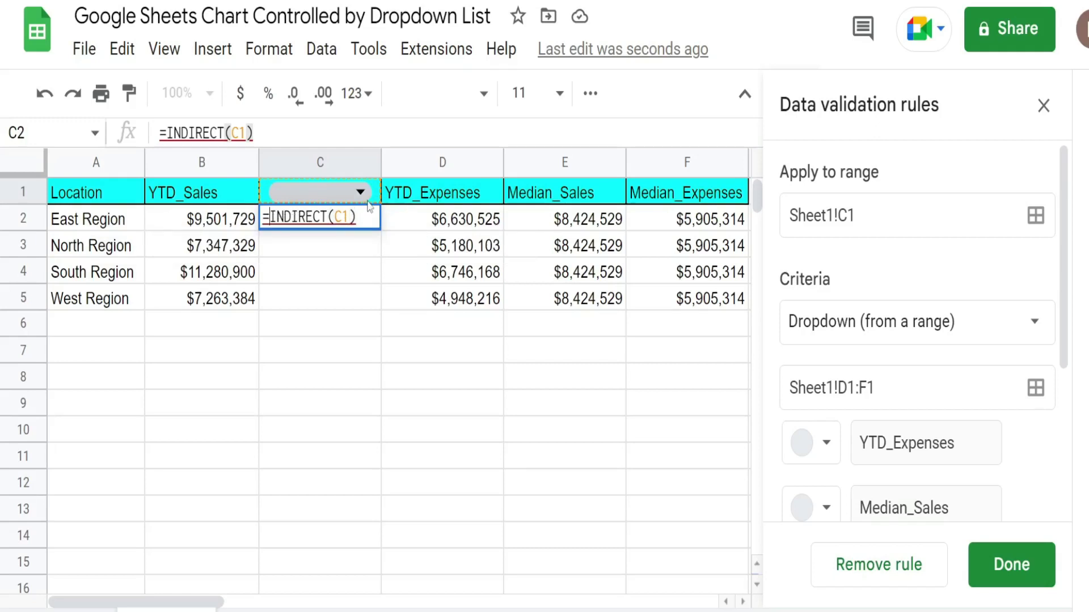
text(If)
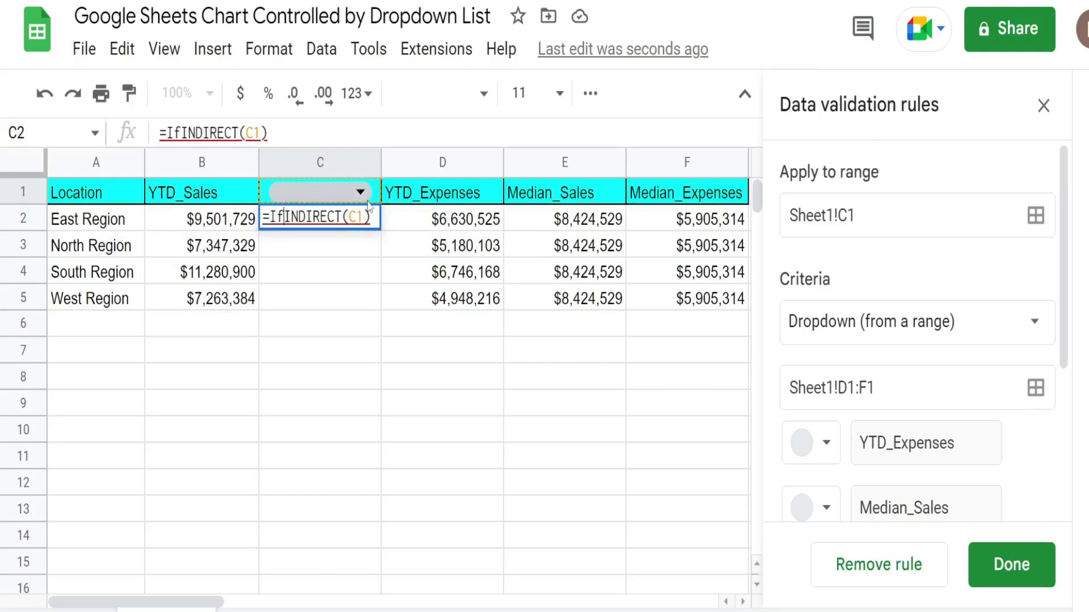
text(Error()
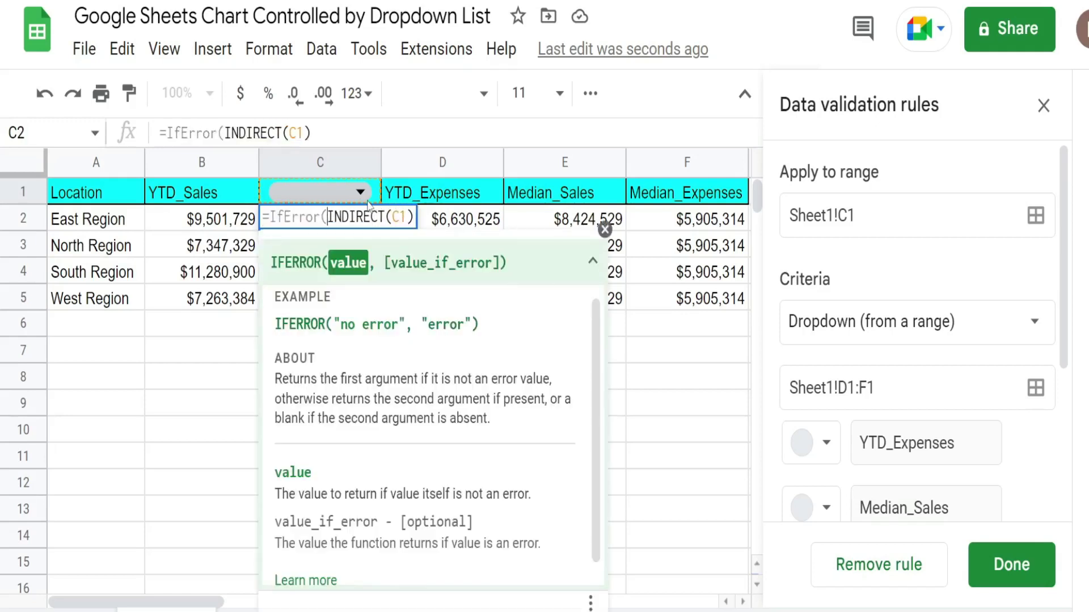
click(413, 218)
text(, )
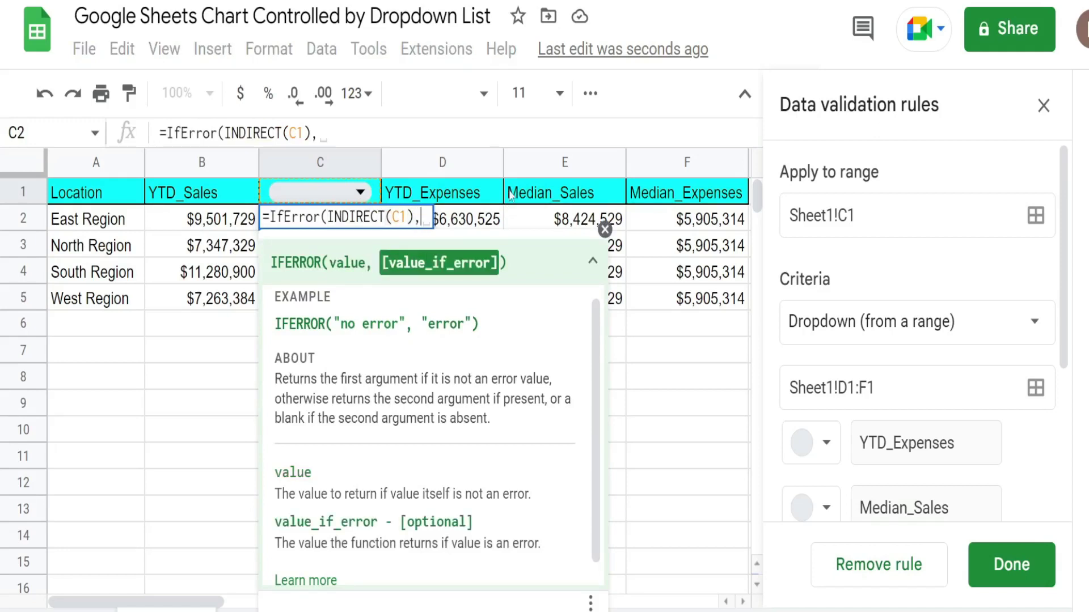
text("")
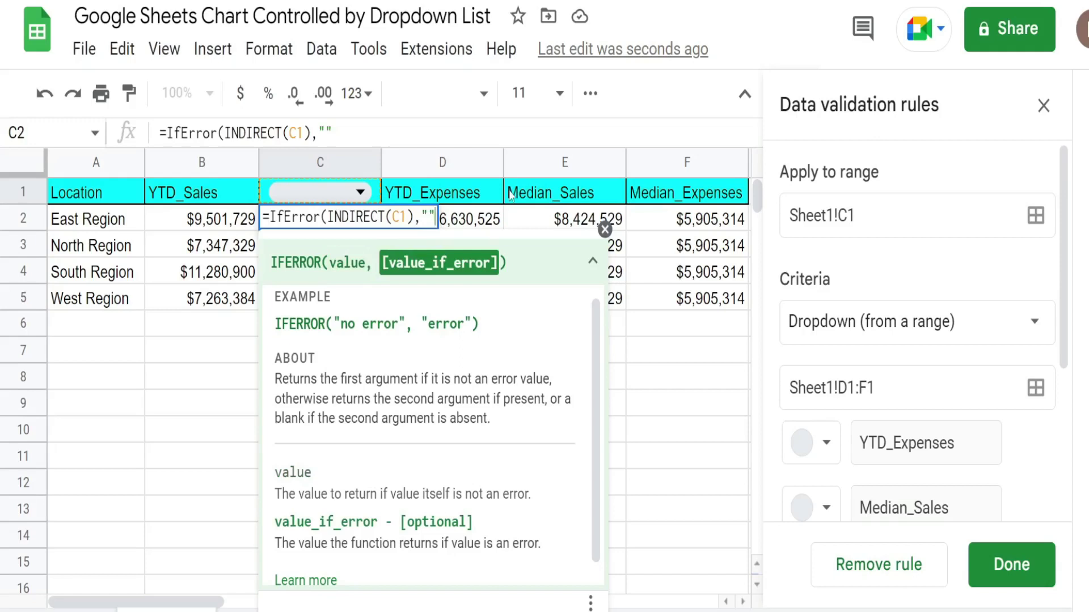
text())
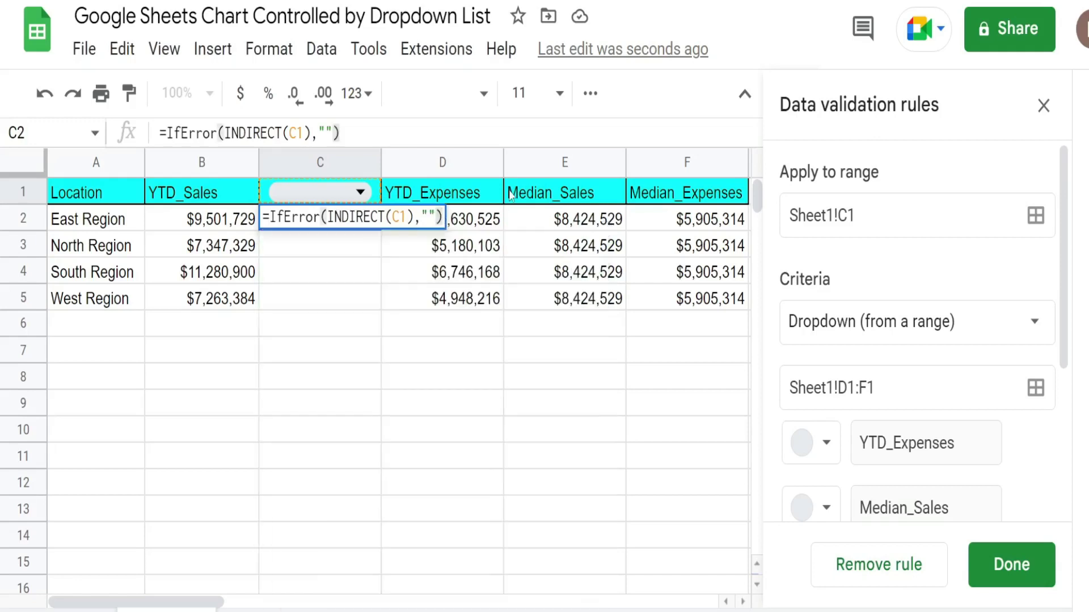
key(Return)
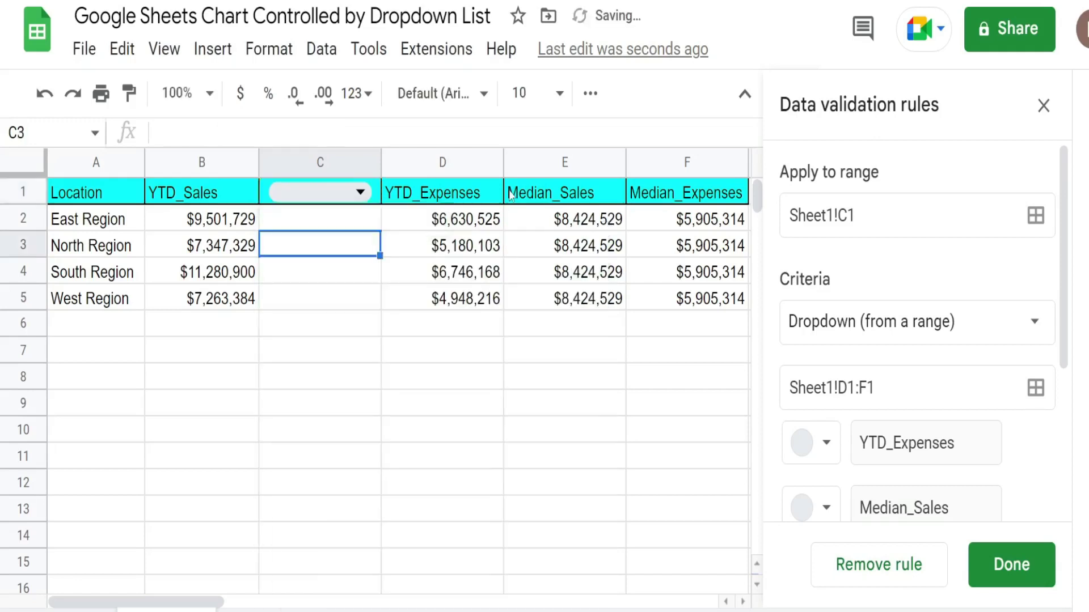
Step: Choose YTD_Expenses in C1 and compare column C's results with column D
click(364, 225)
click(361, 192)
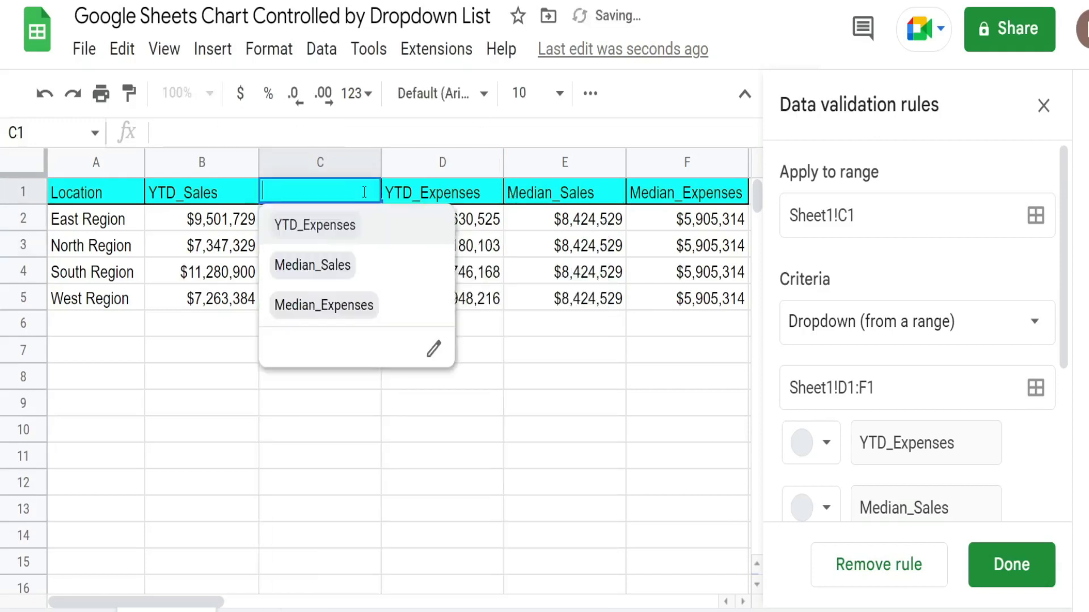
click(364, 227)
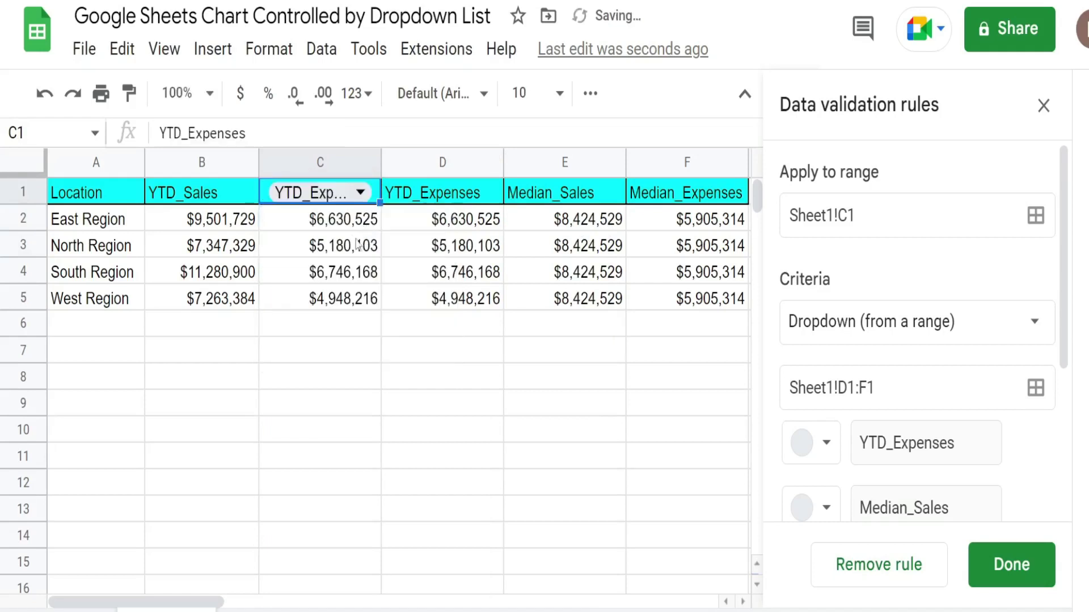
click(346, 226)
drag(348, 250, 347, 281)
drag(432, 237, 436, 300)
Step: Test Median_Sales and Median_Expenses in C1, return to YTD_Expenses, and close the validation panel
click(361, 194)
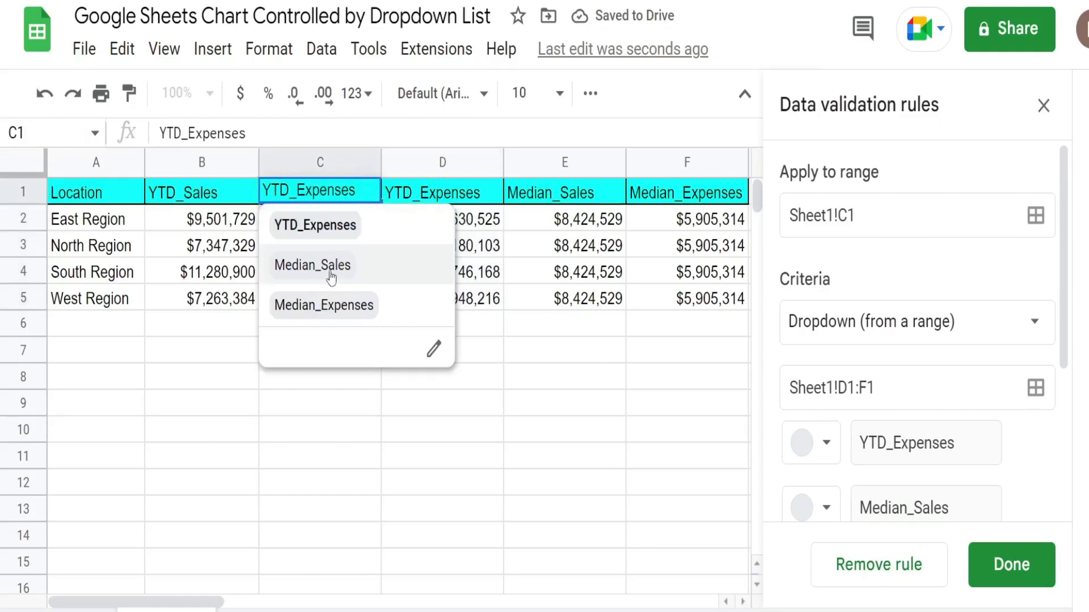
click(332, 269)
double_click(360, 198)
click(326, 305)
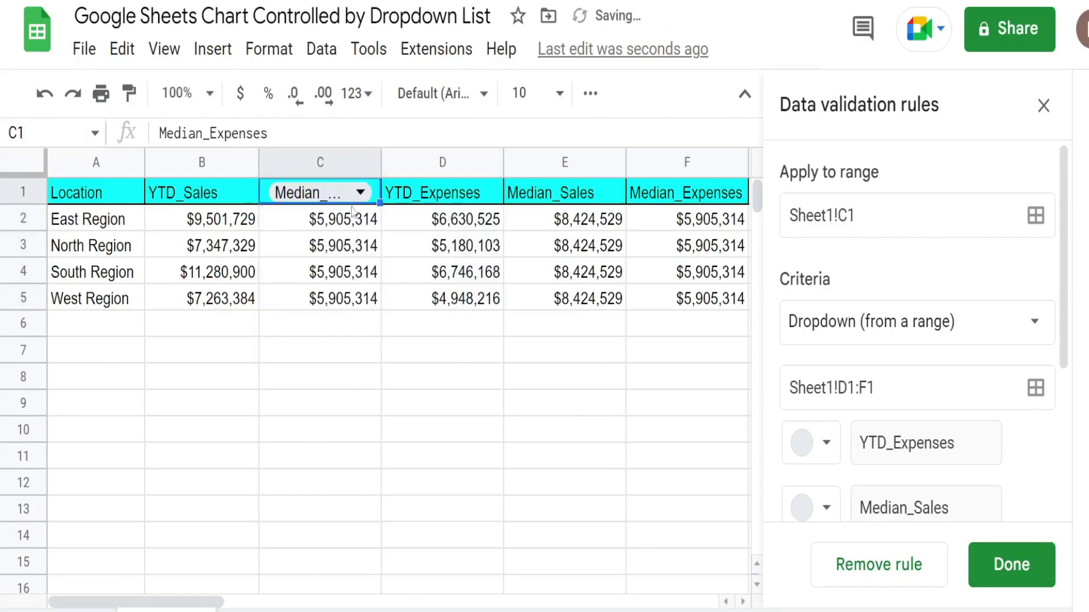
double_click(355, 203)
click(343, 227)
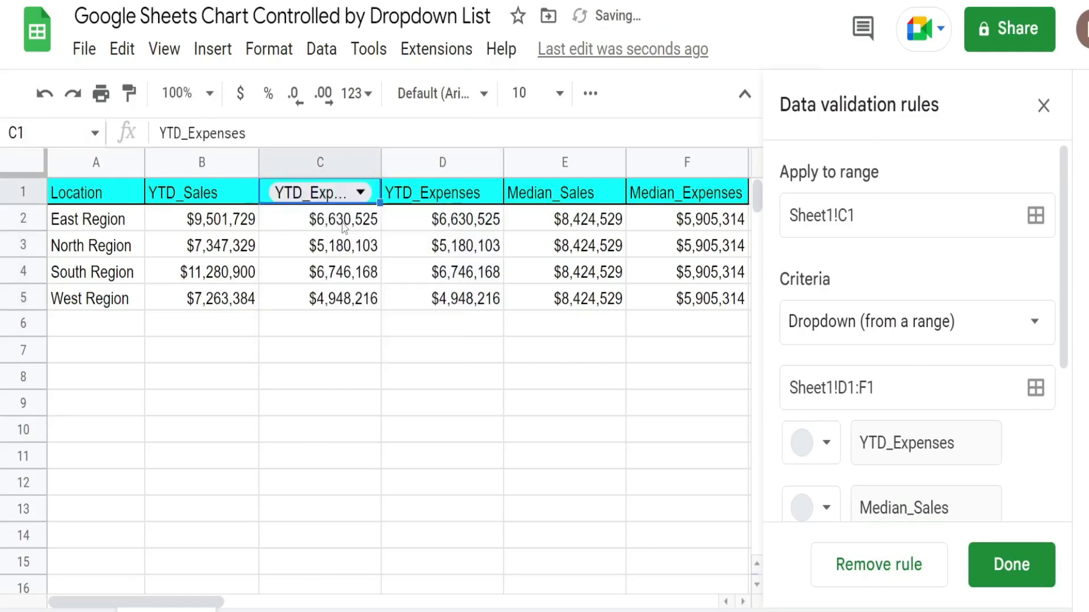
click(1043, 107)
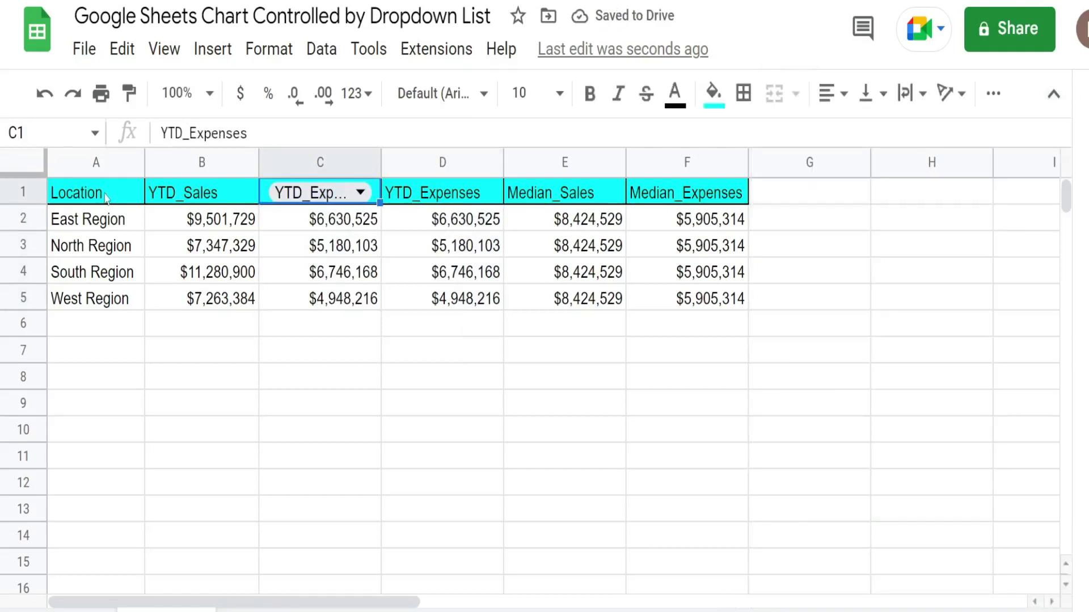
Step: Insert a chart from A1:C5 and change its type to Combo chart
drag(102, 196, 310, 303)
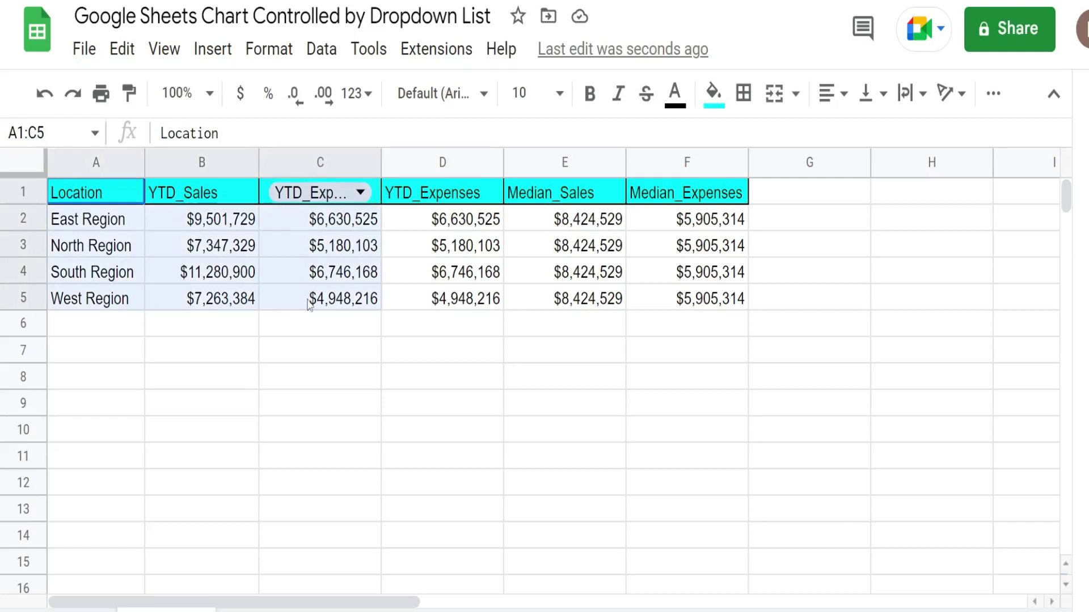
click(203, 55)
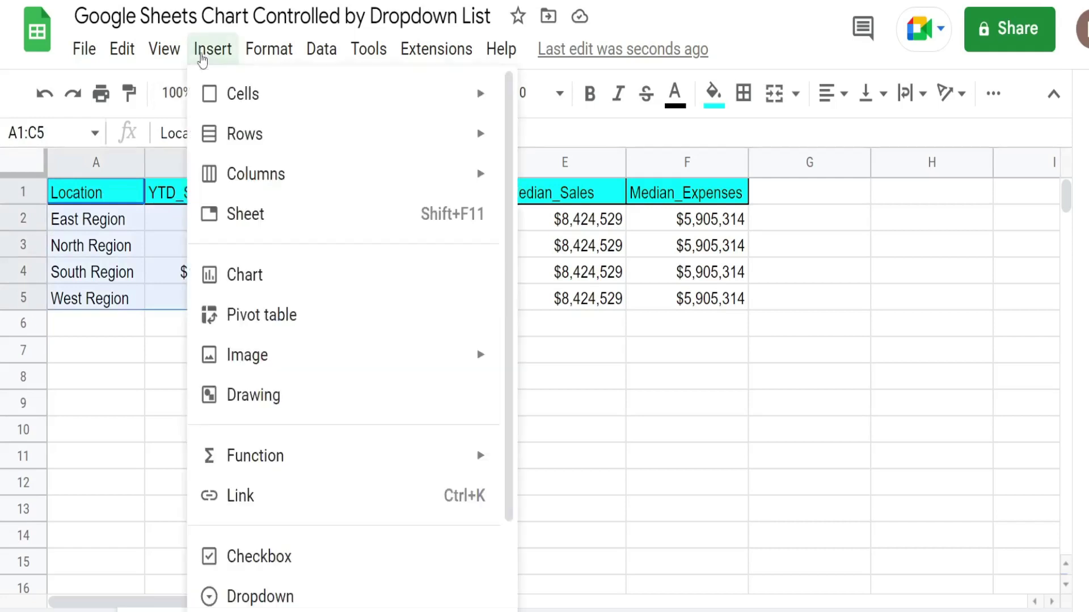
click(273, 275)
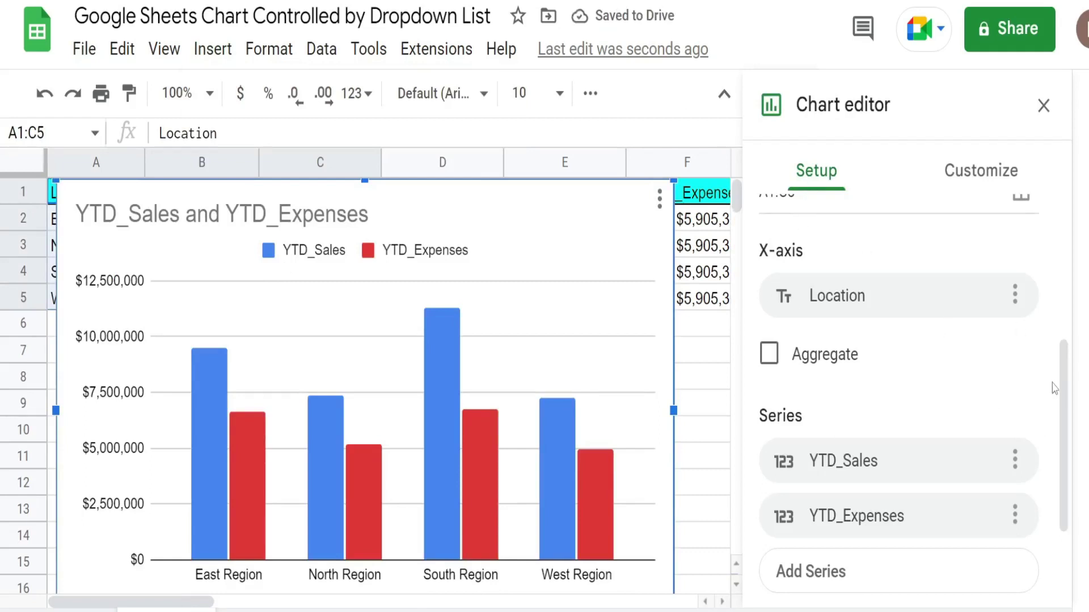
drag(1065, 373, 1069, 176)
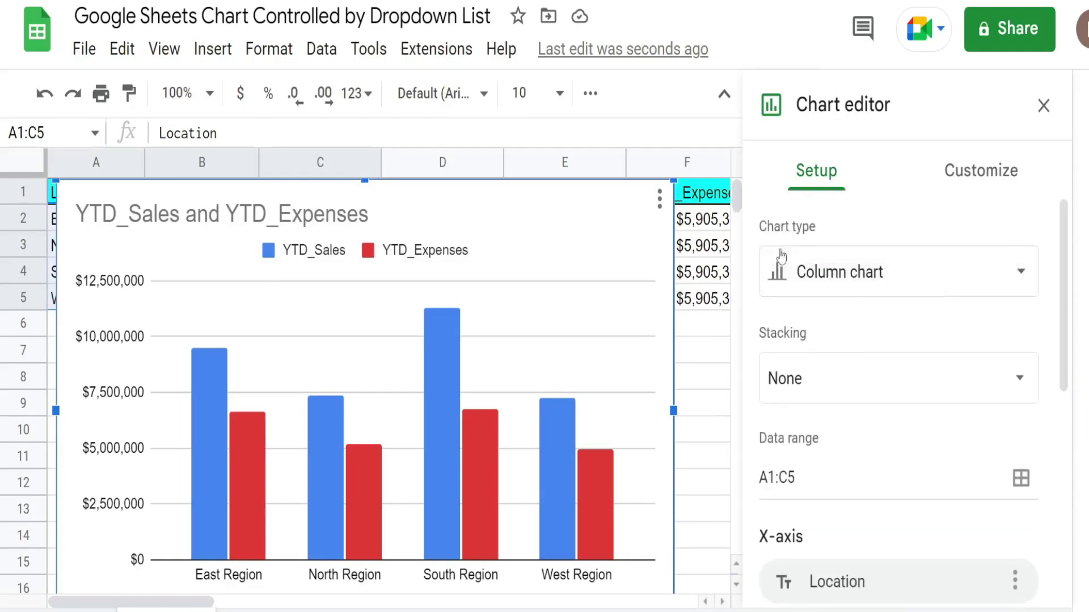
click(1016, 280)
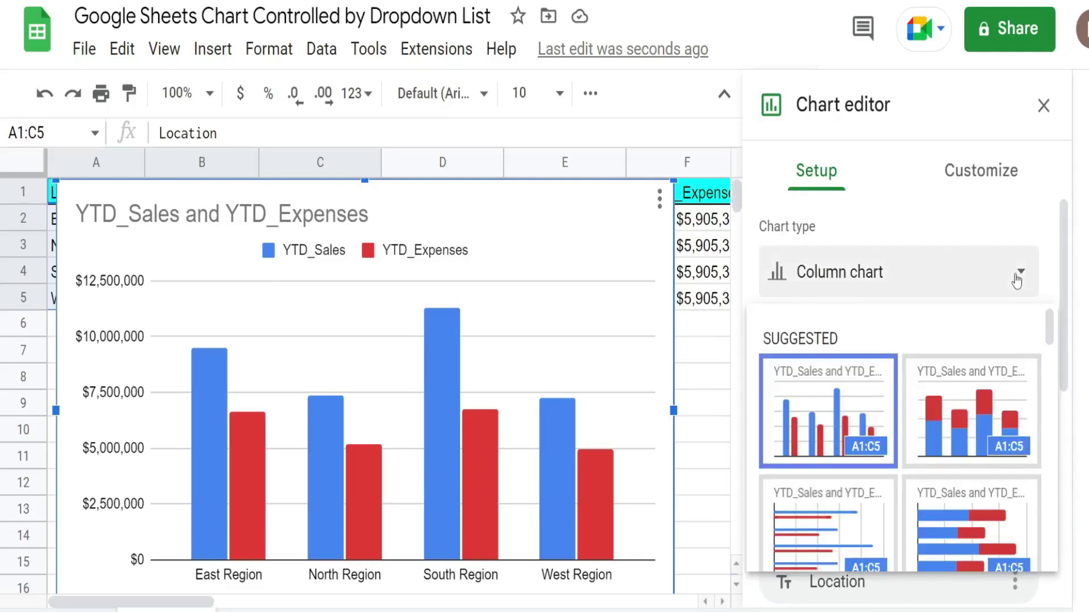
scroll(998, 328, down, 3)
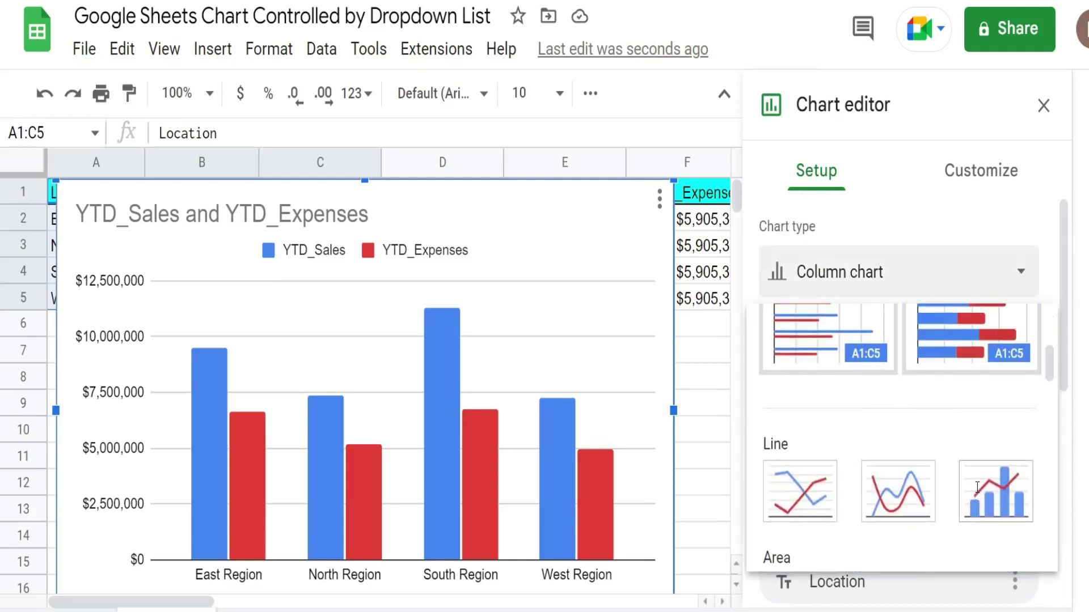
click(975, 493)
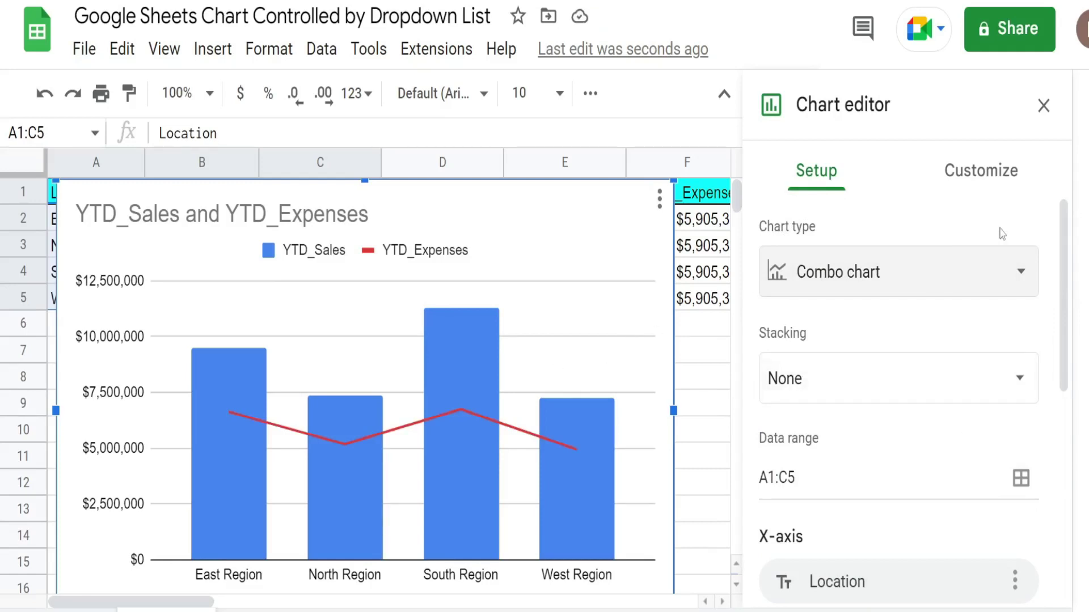
Step: Set the chart's Chart style background colour to cyan
click(978, 177)
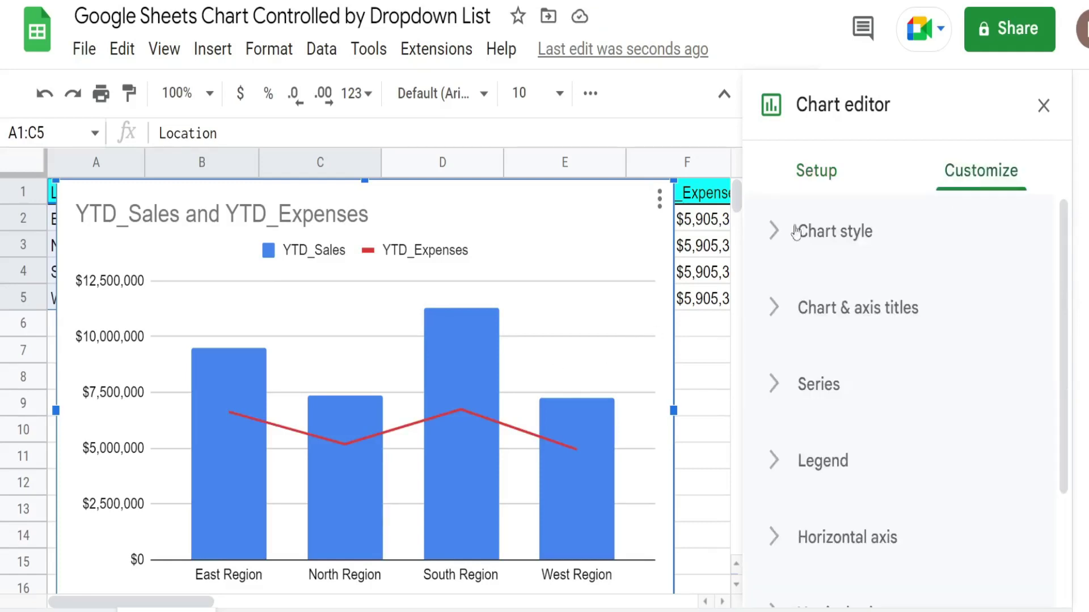
click(776, 240)
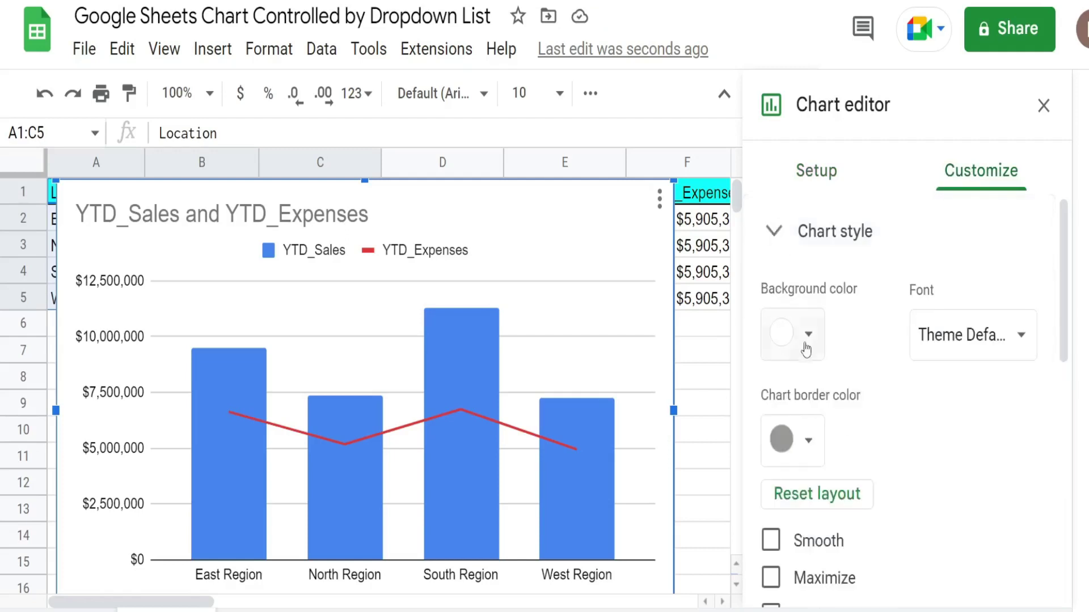
click(806, 350)
click(900, 461)
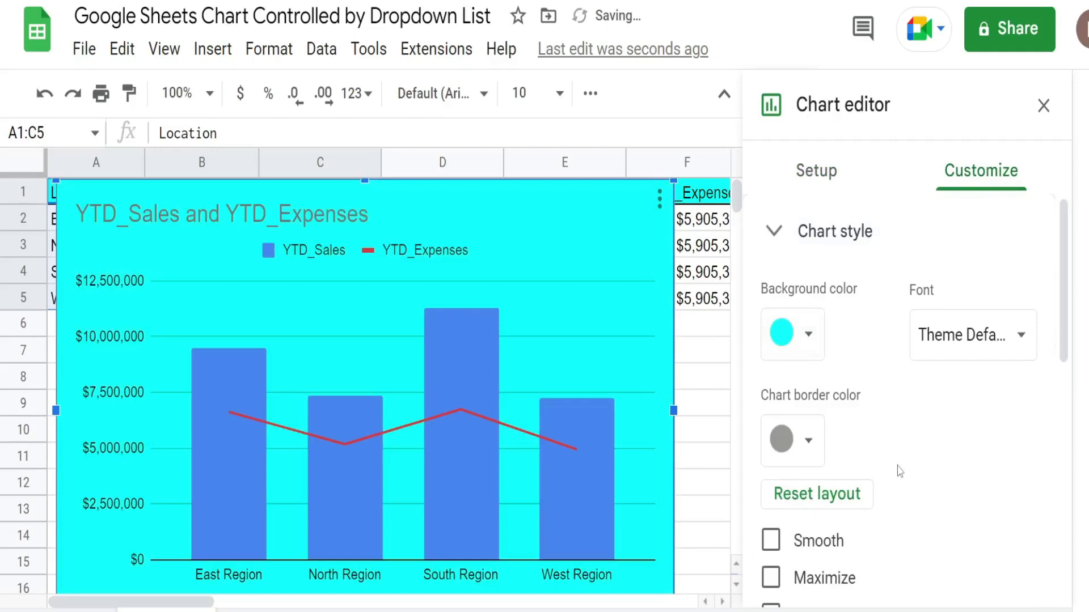
click(776, 240)
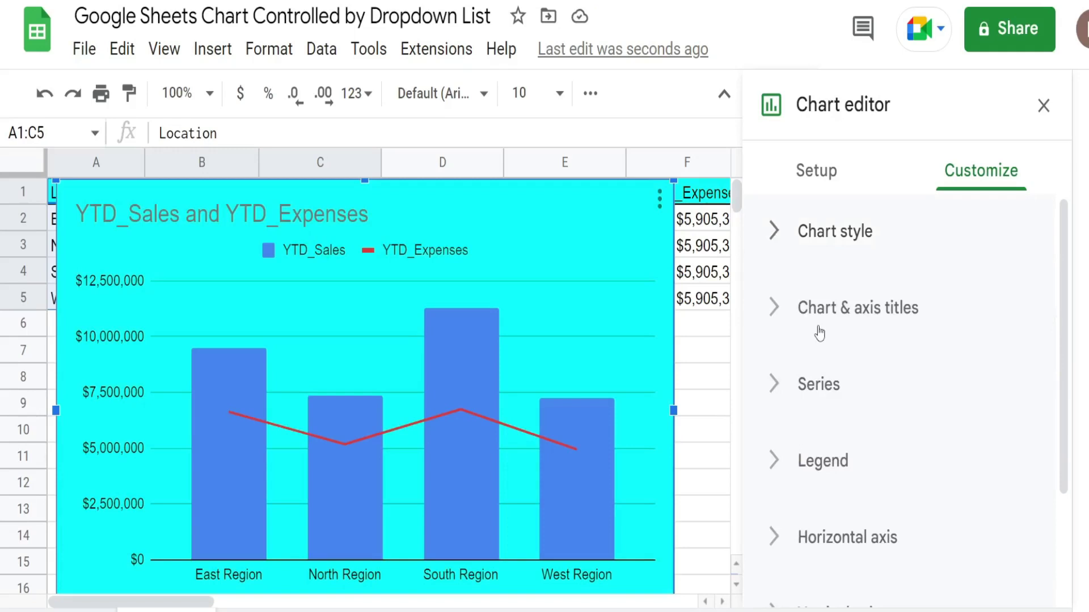
Step: Make the chart title 'YTD_Sales and YTD_Expenses' bold, centre-aligned and black
click(775, 309)
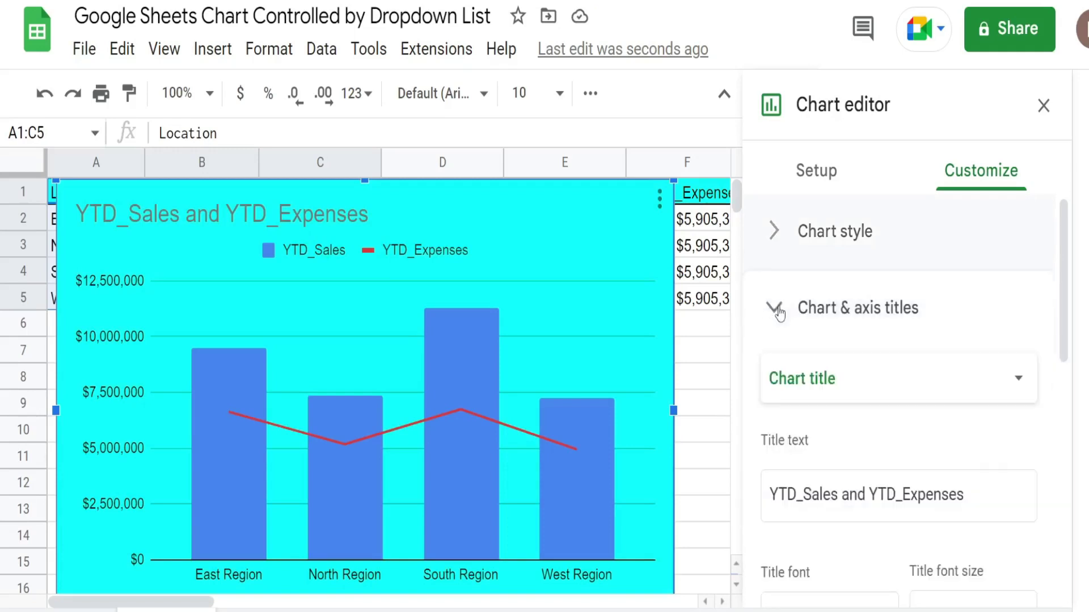
scroll(891, 374, down, 5)
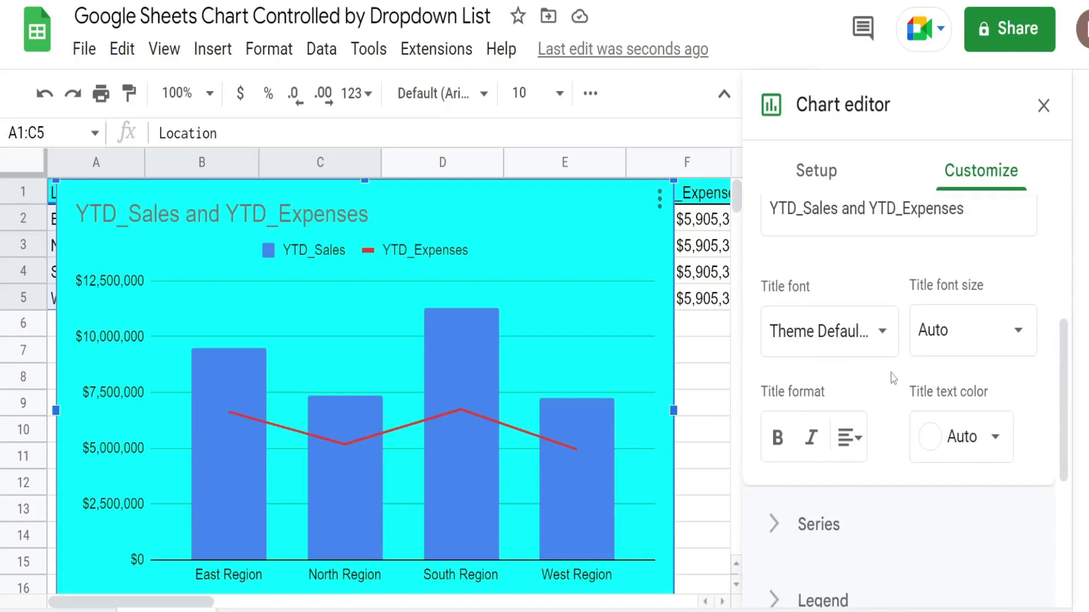
click(778, 440)
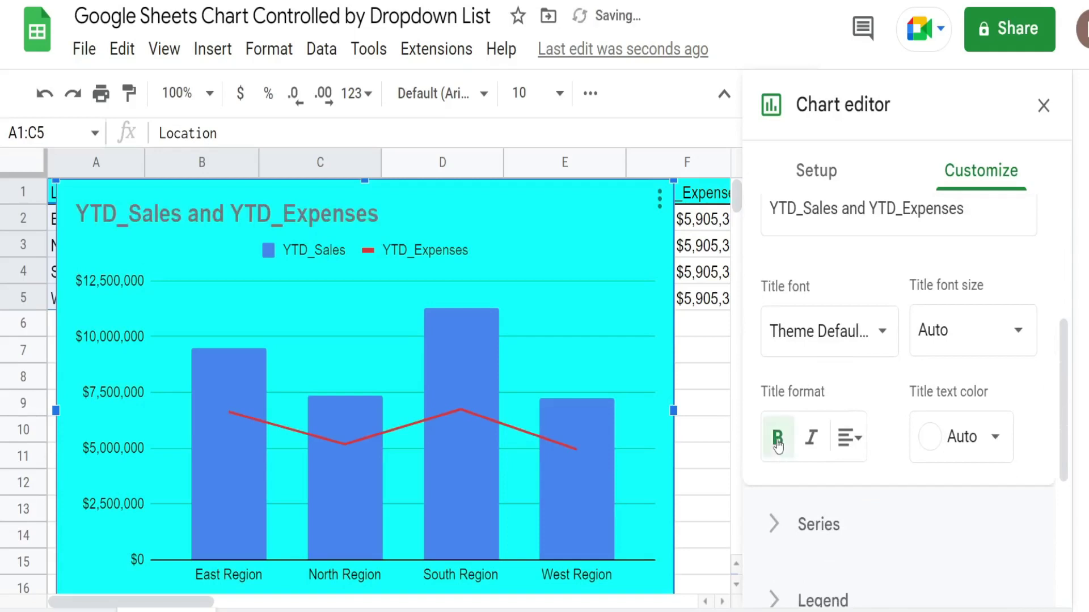
click(849, 438)
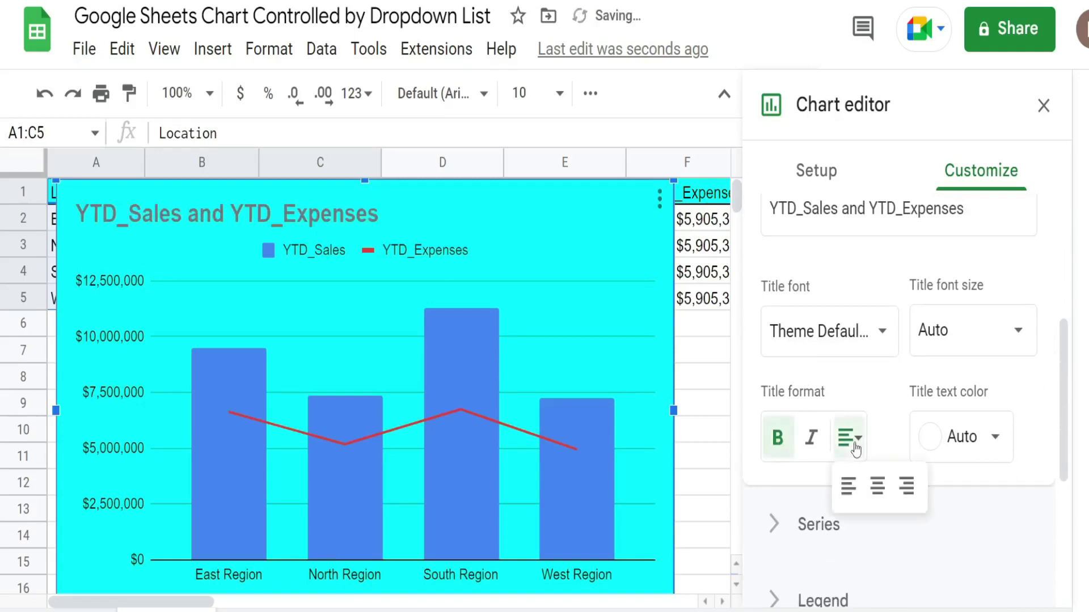
click(879, 488)
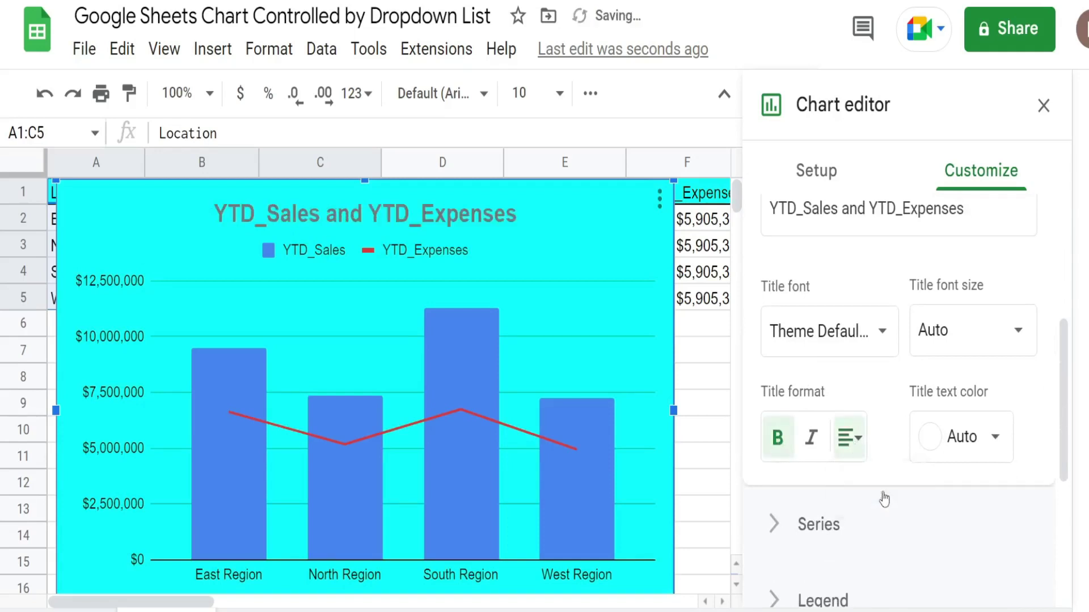
click(995, 439)
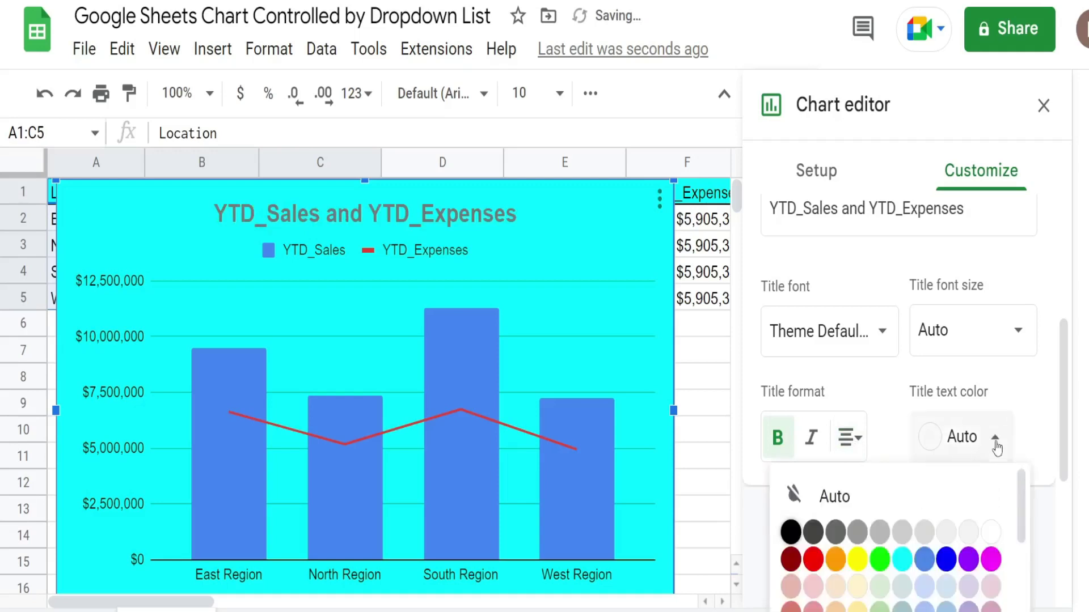
click(791, 533)
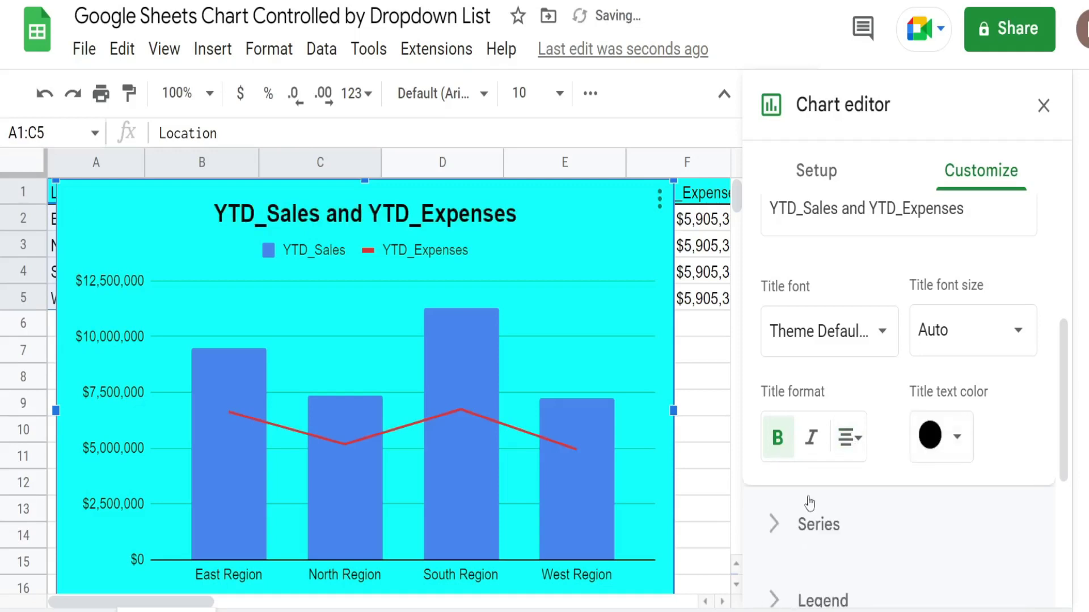
scroll(879, 309, up, 5)
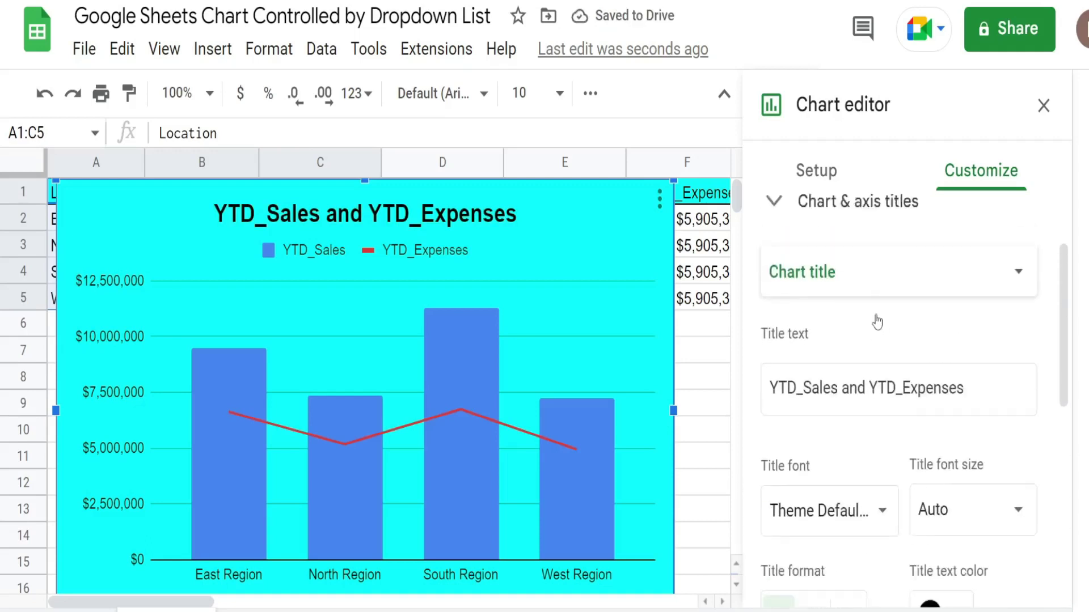
Step: Give the YTD_Sales series a yellow line colour and yellow fill so its columns are solid yellow
click(768, 311)
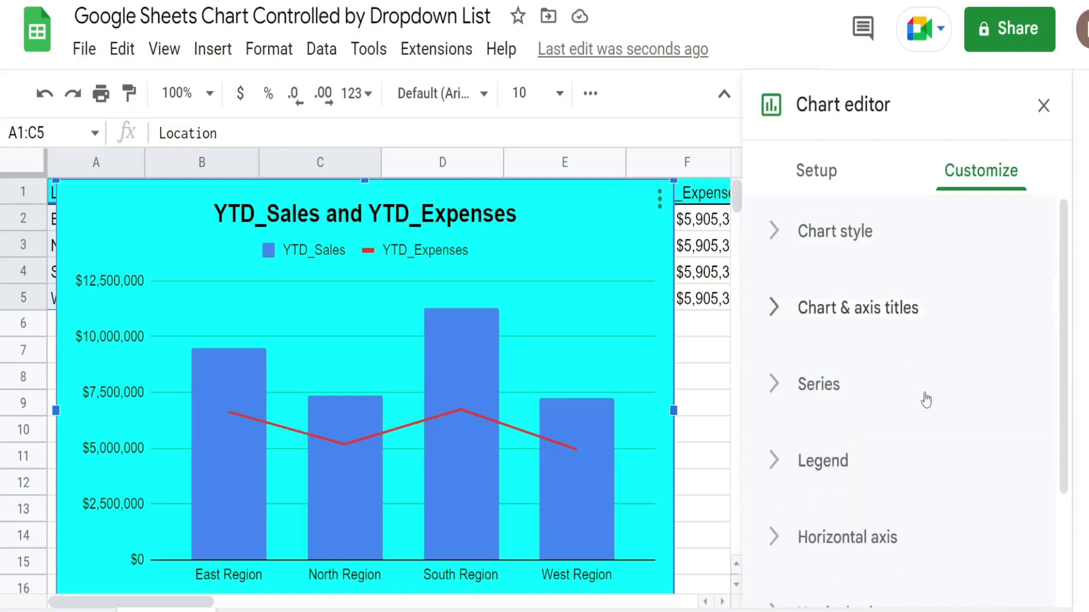
scroll(851, 369, down, 1)
click(775, 321)
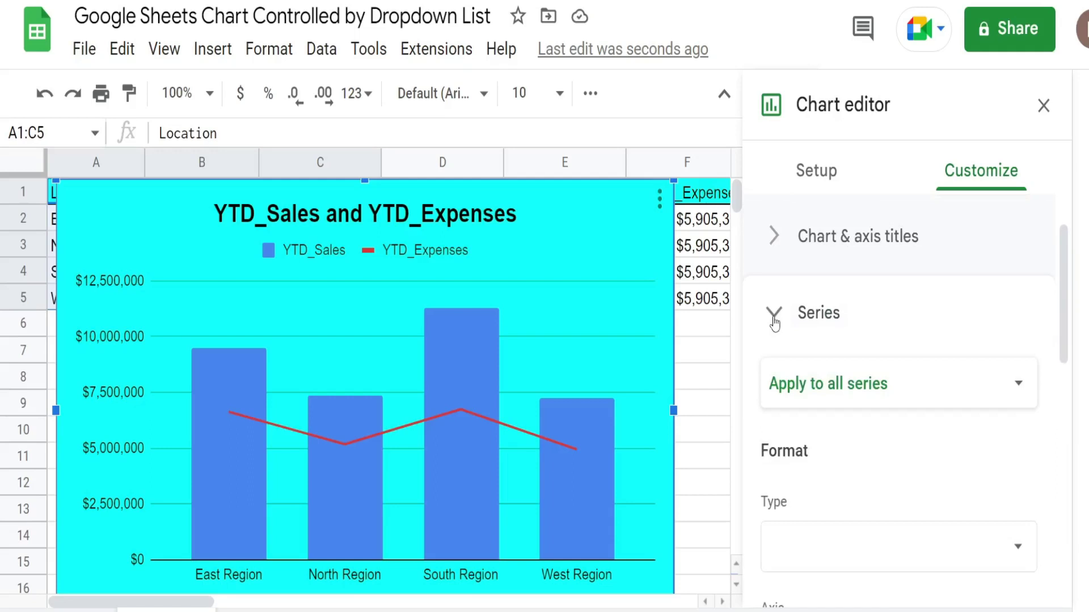
click(1005, 395)
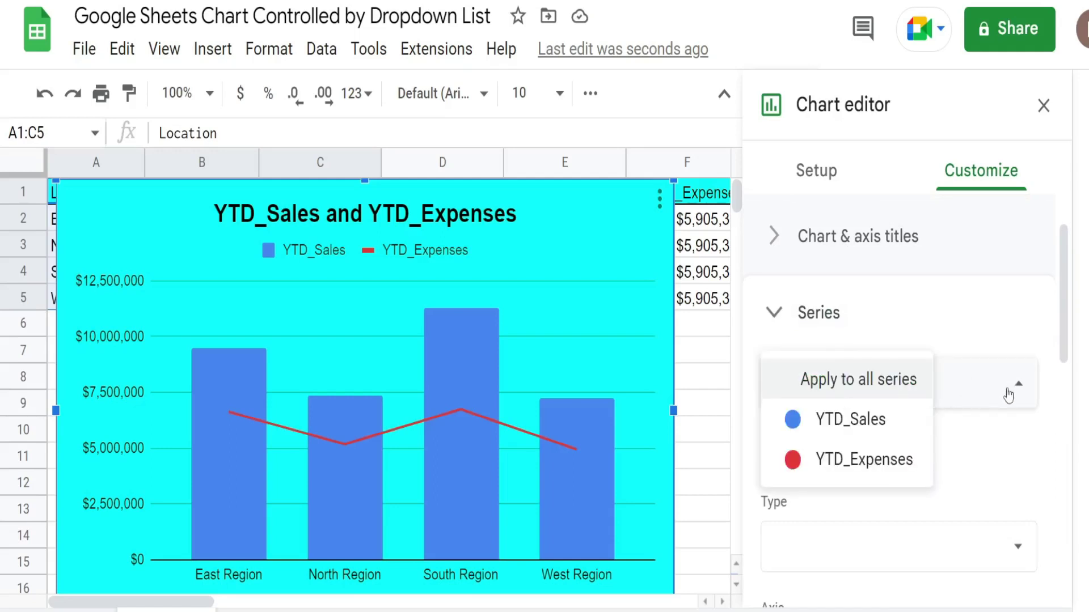
click(851, 420)
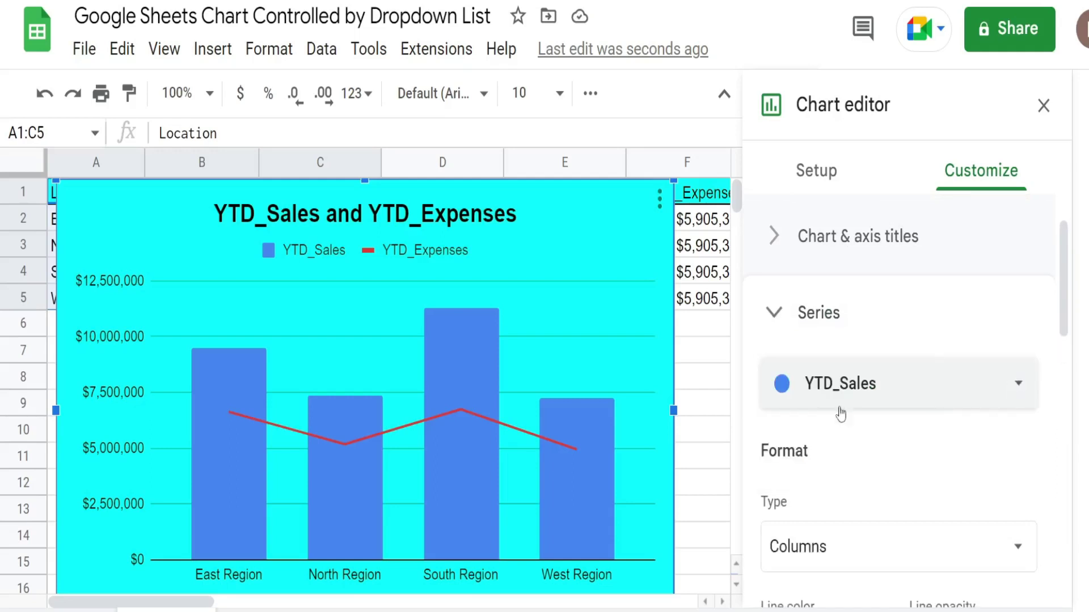
scroll(892, 445, down, 3)
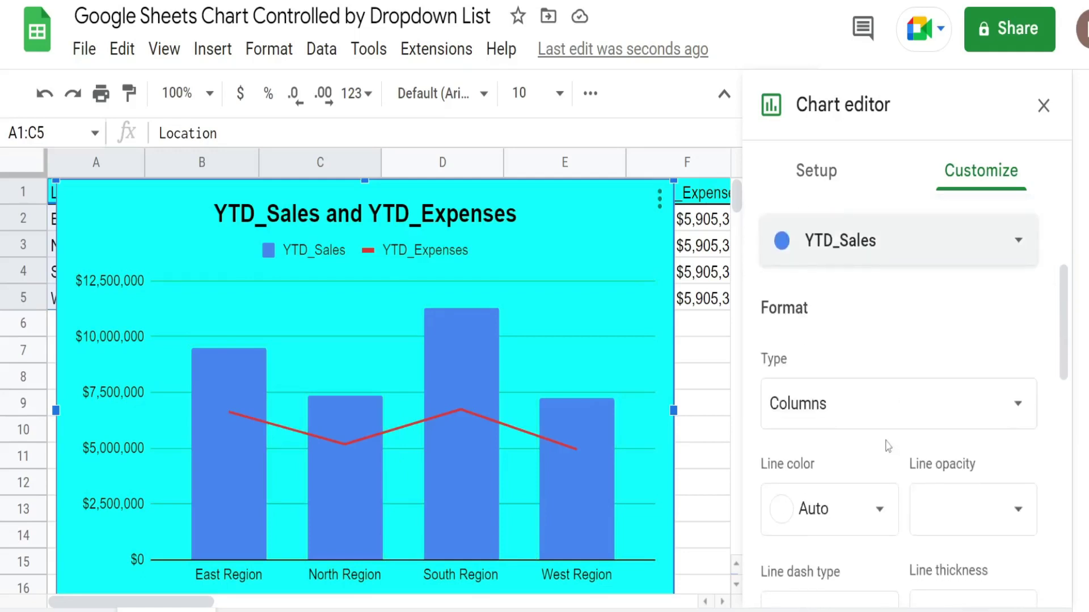
scroll(888, 446, down, 1)
click(881, 451)
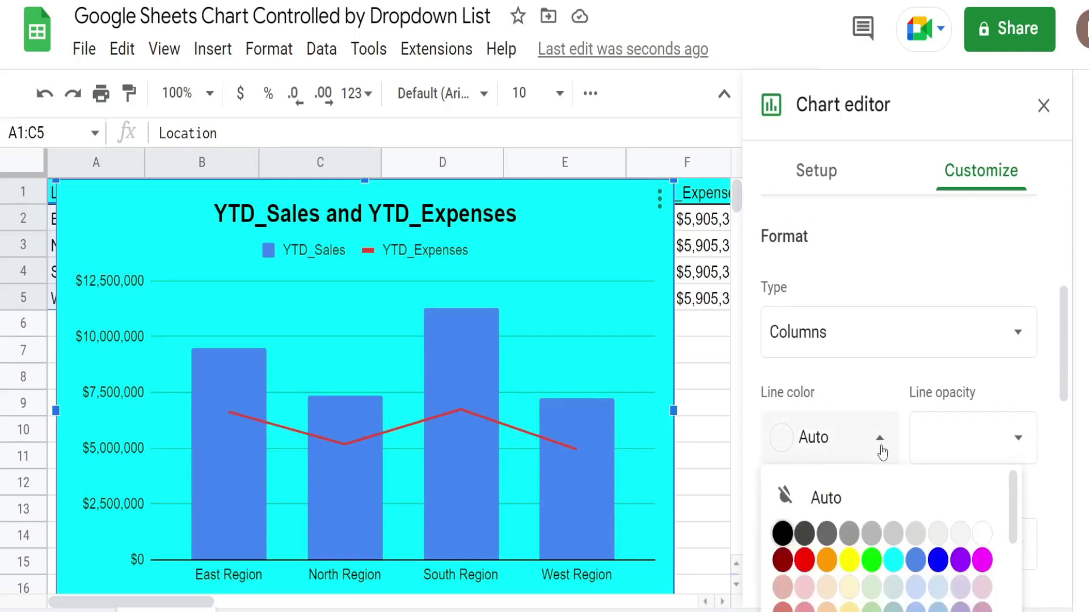
click(850, 565)
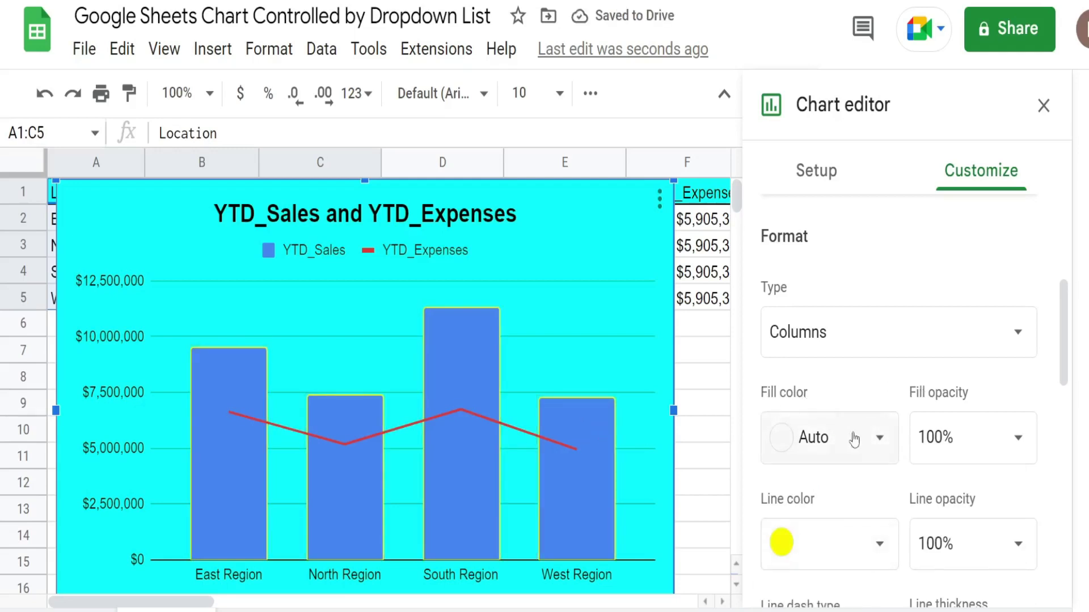
click(875, 440)
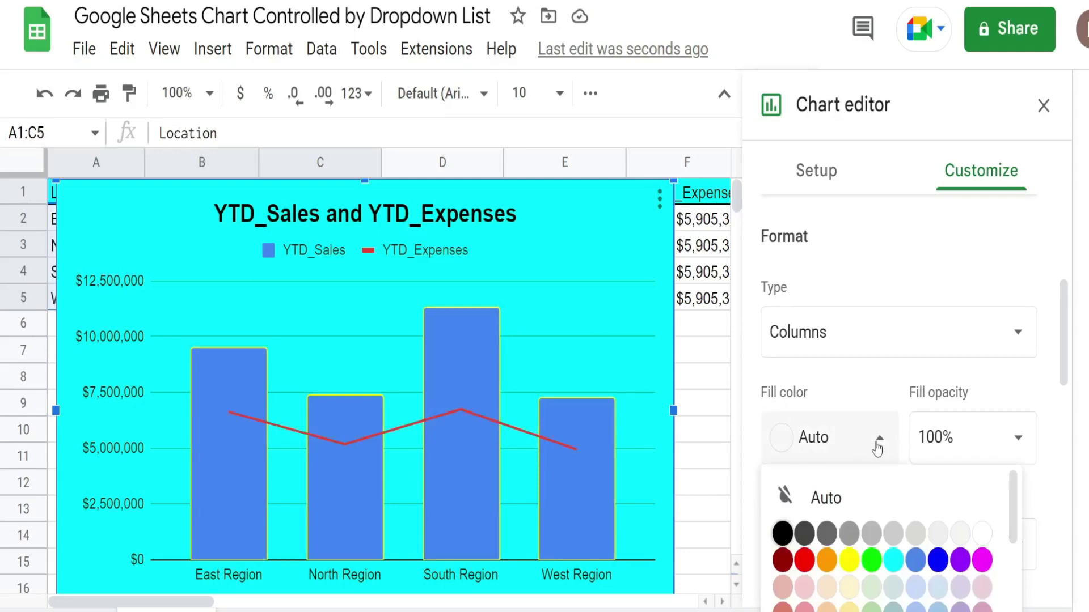
click(848, 561)
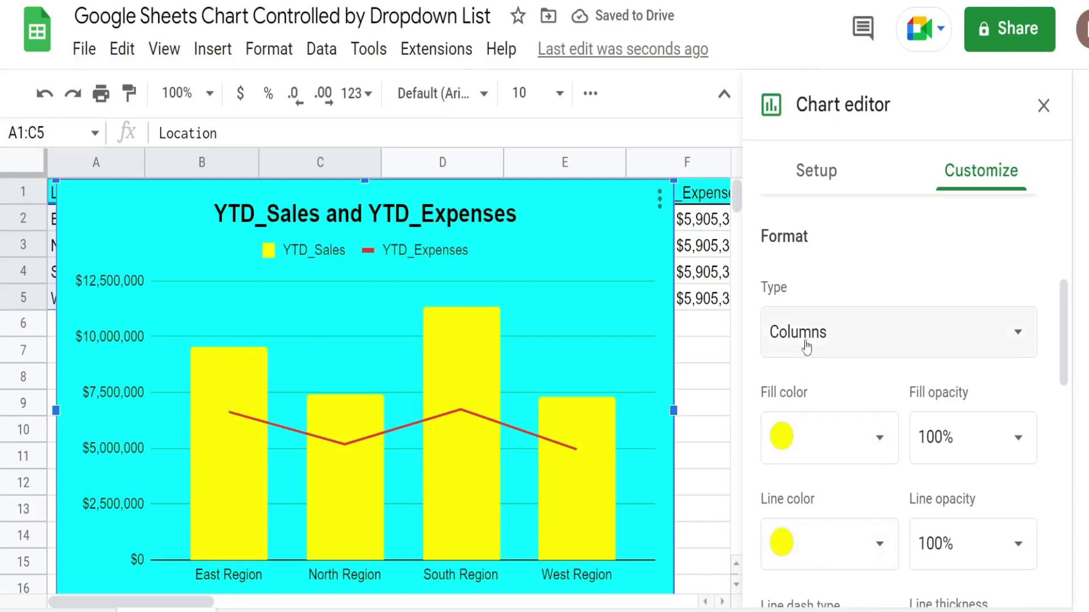
click(1043, 106)
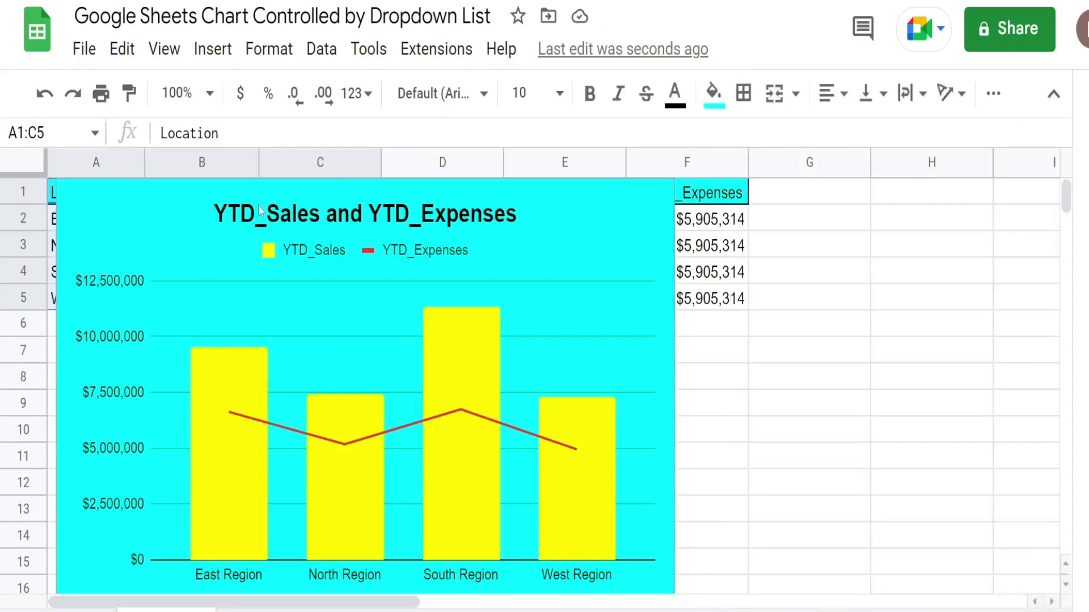
drag(257, 198, 585, 193)
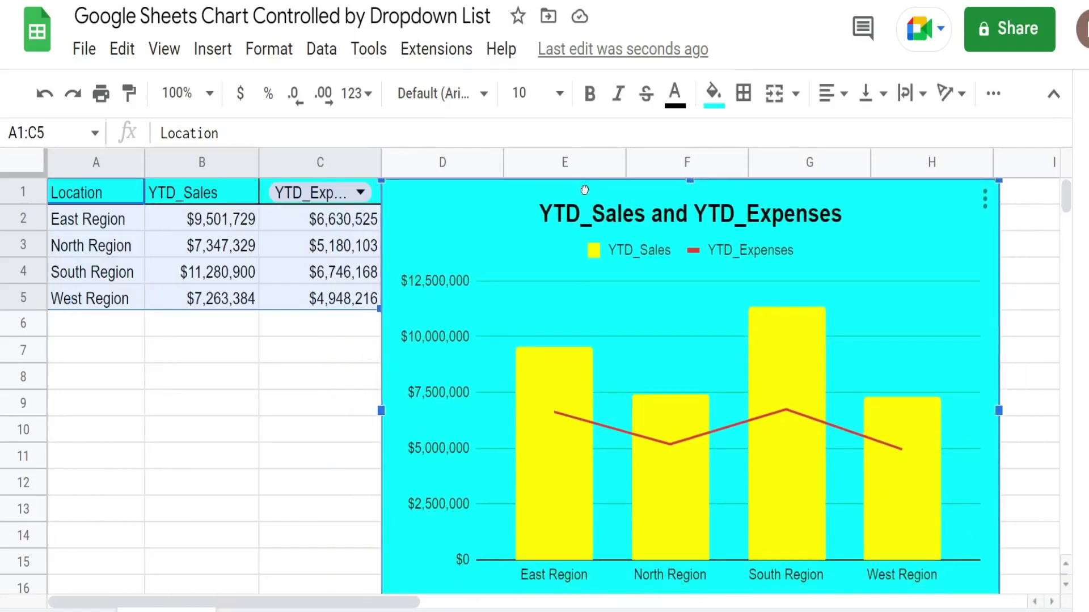
click(360, 194)
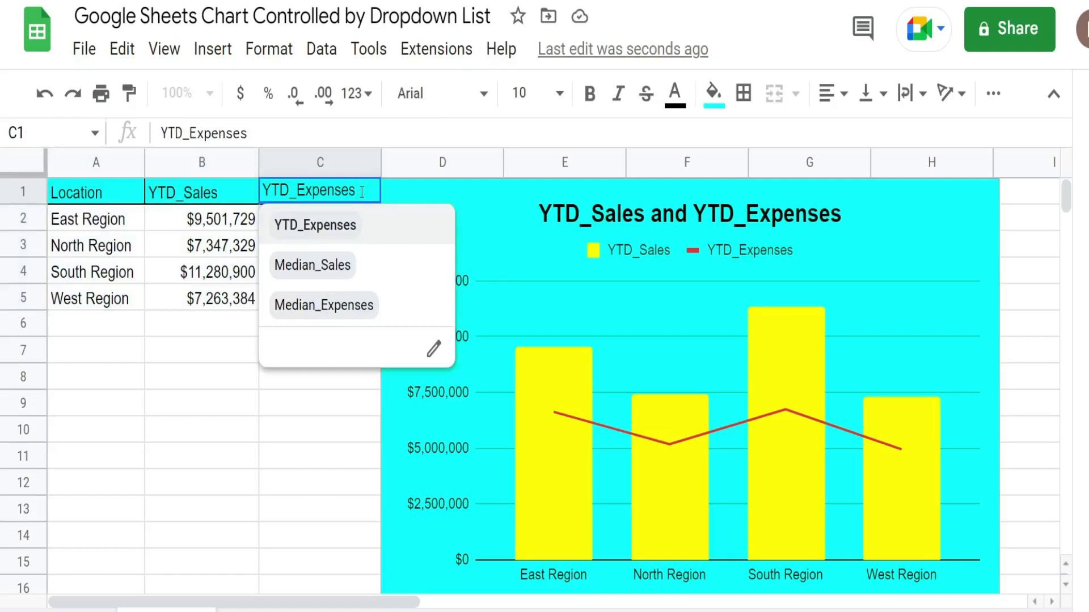
click(311, 266)
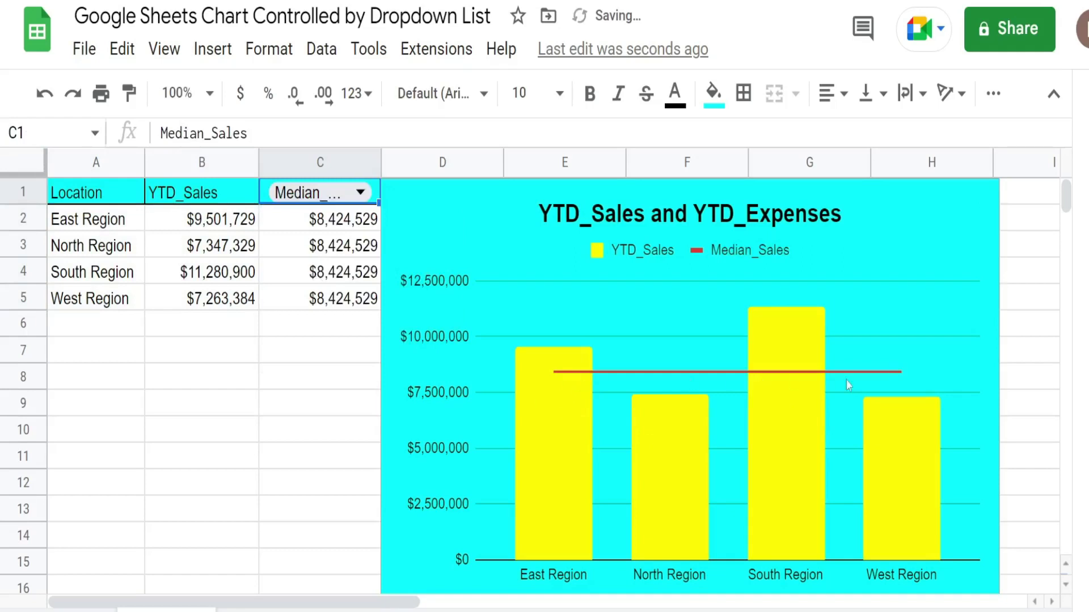
click(356, 203)
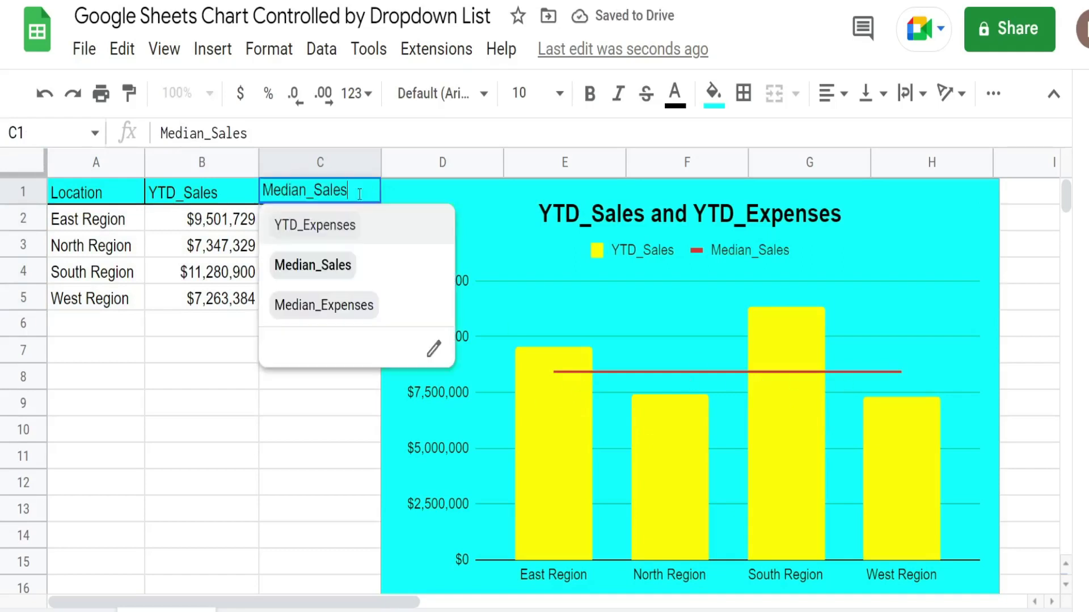
click(332, 306)
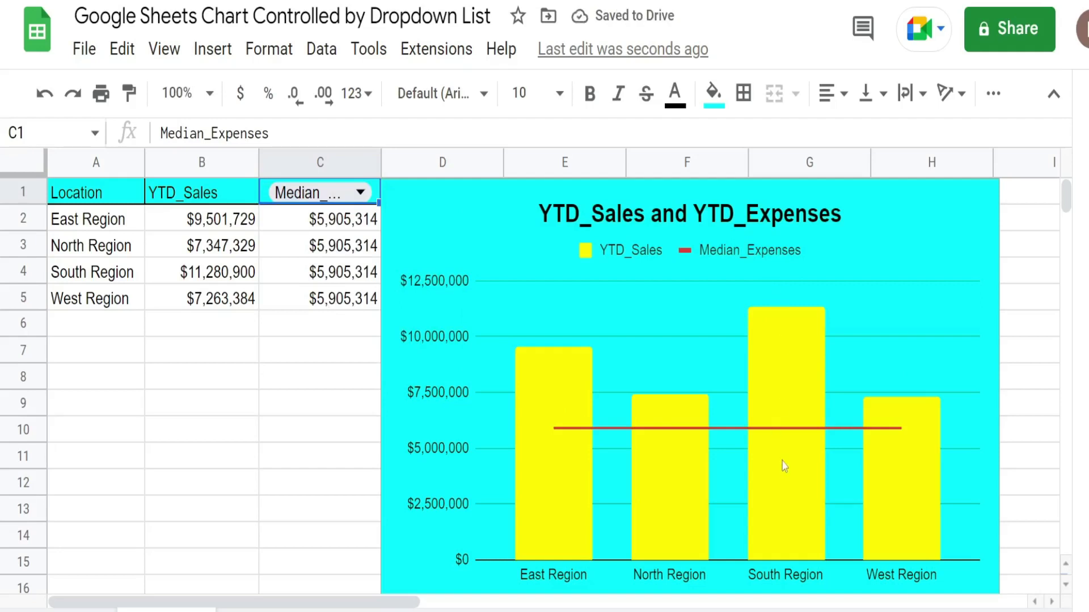
click(354, 196)
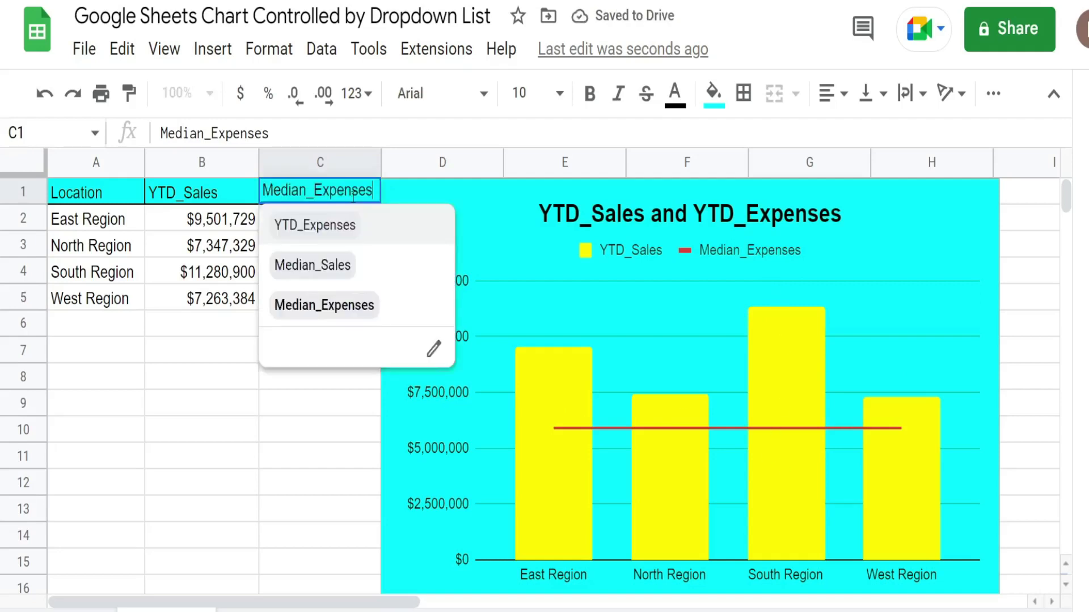
click(321, 231)
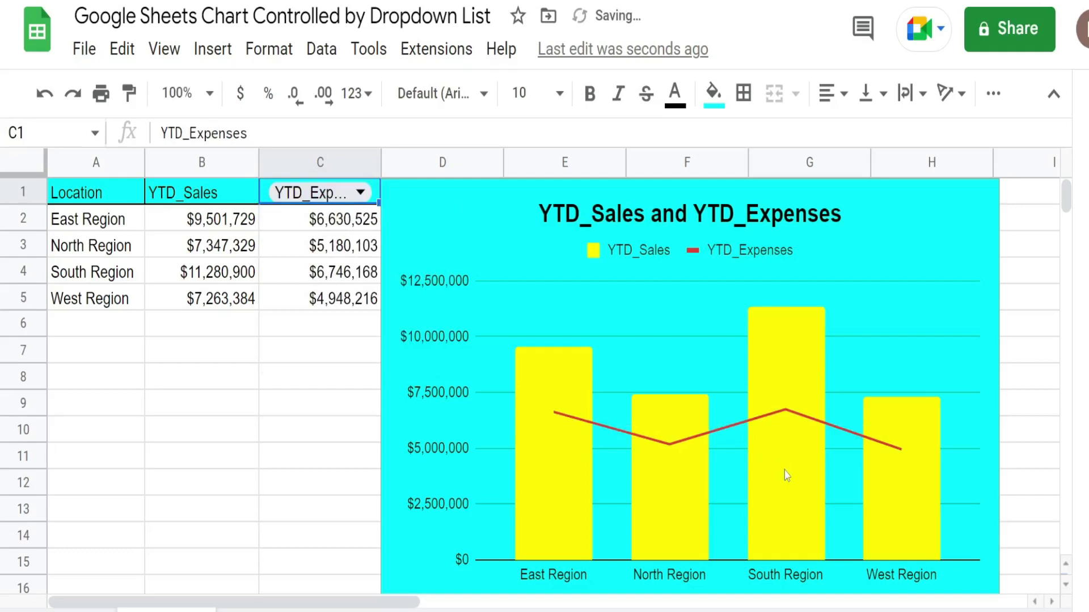
scroll(783, 472, down, 2)
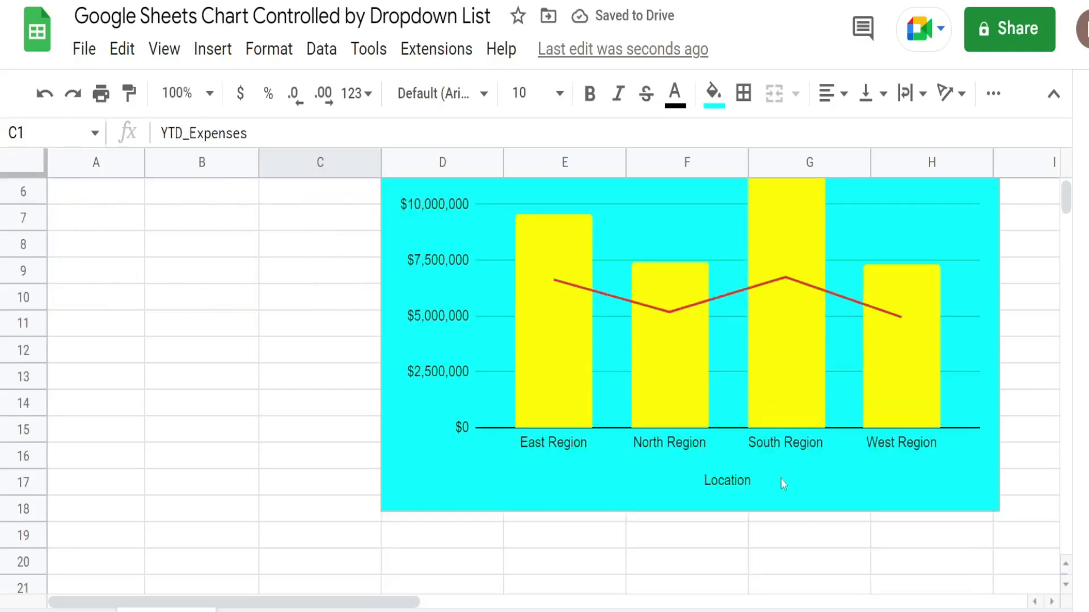
scroll(783, 482, up, 2)
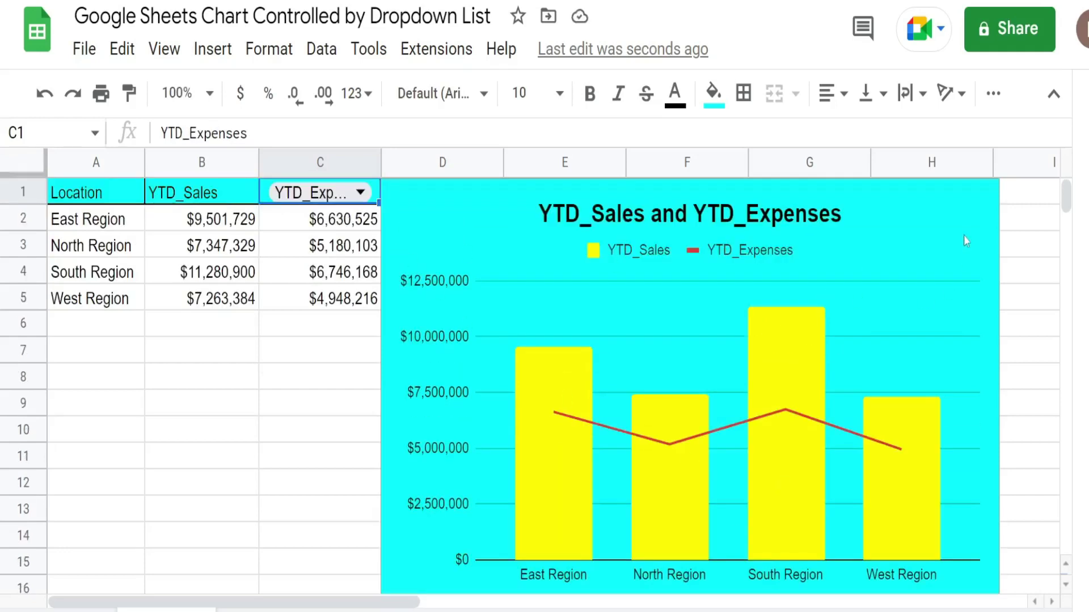
Step: Reopen the chart editor and select the YTD_Expenses series in Customize > Series
click(984, 197)
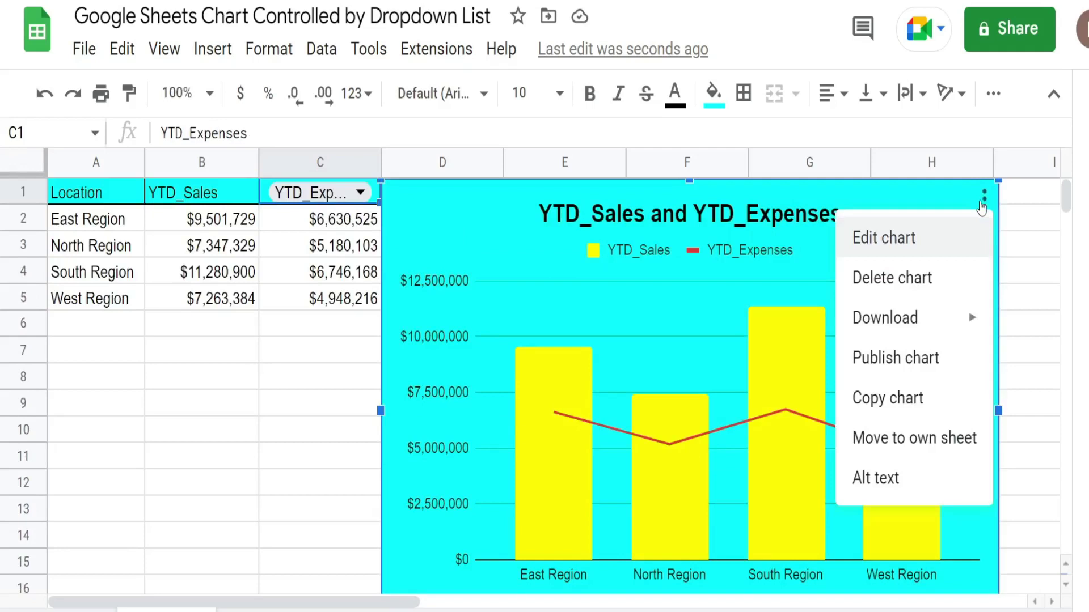
click(894, 241)
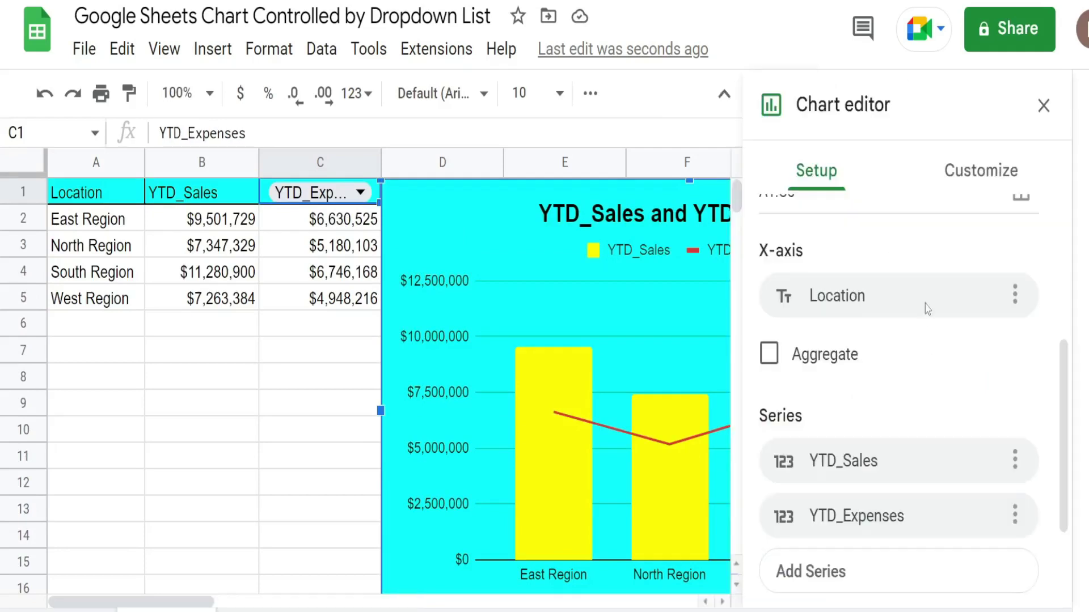
click(958, 190)
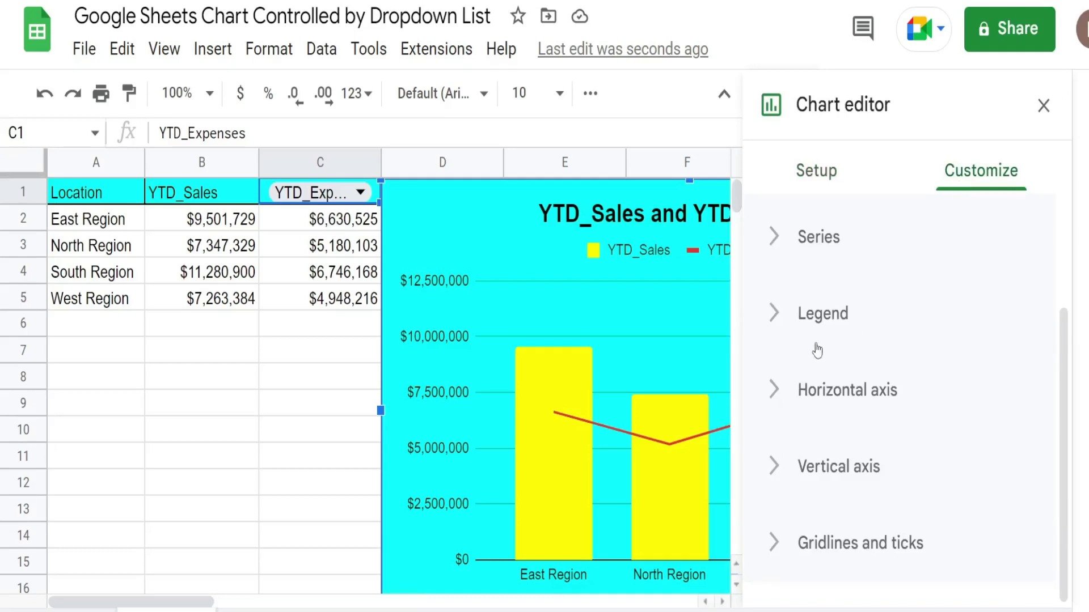
click(774, 379)
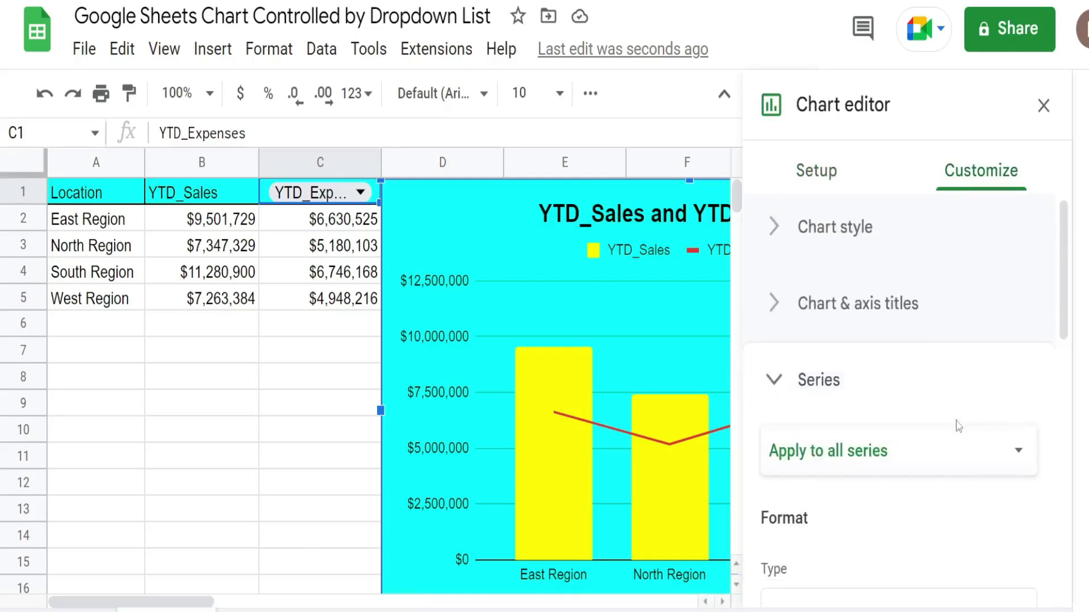
click(1020, 460)
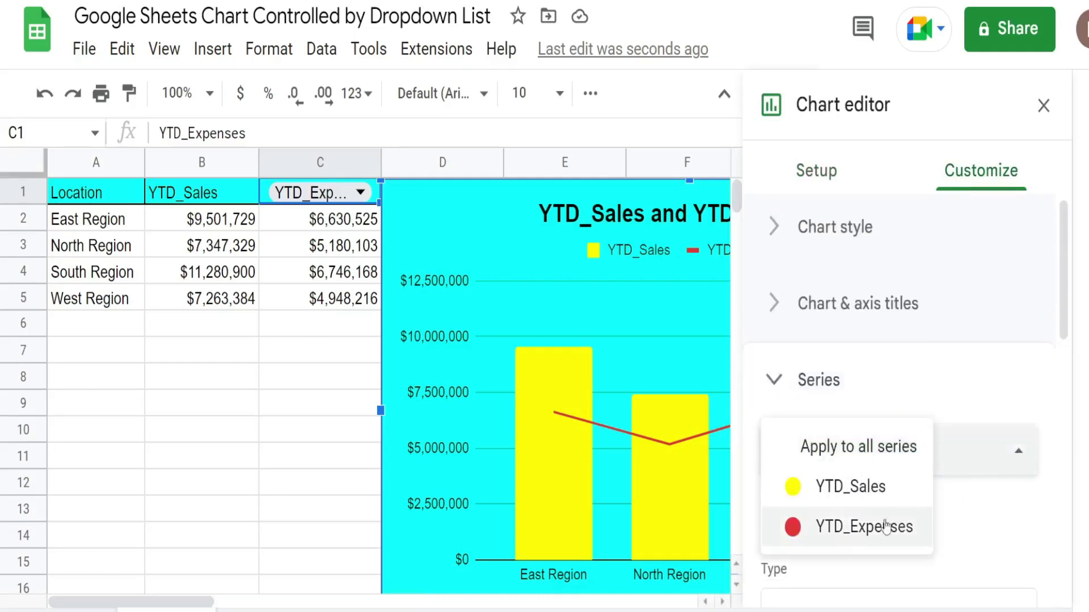
click(834, 533)
Step: Change the YTD_Expenses series type to Stepped area and close the chart editor
scroll(862, 508, down, 3)
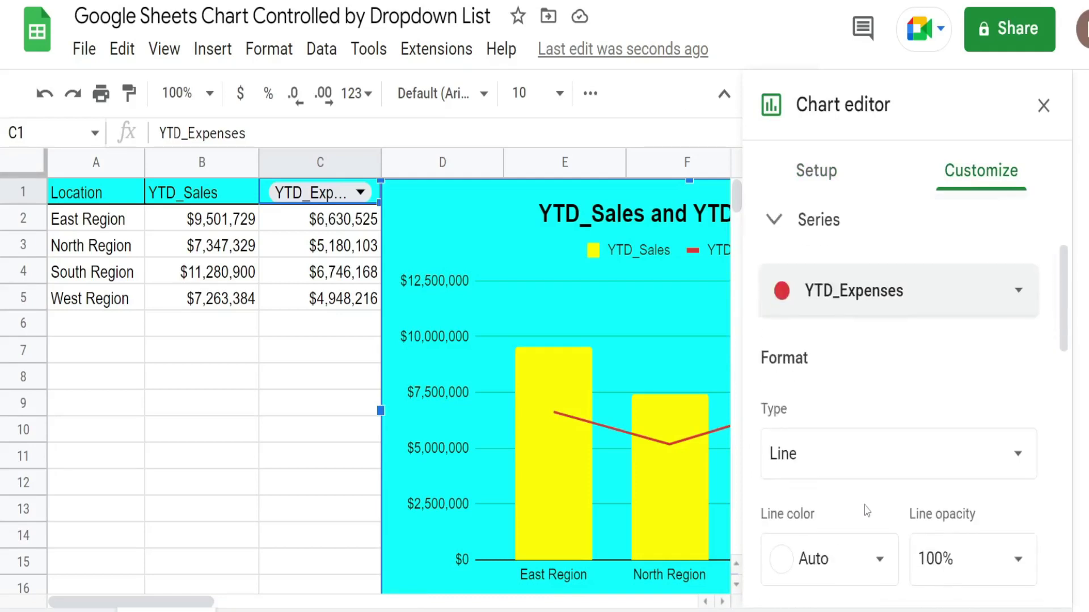
scroll(866, 510, down, 2)
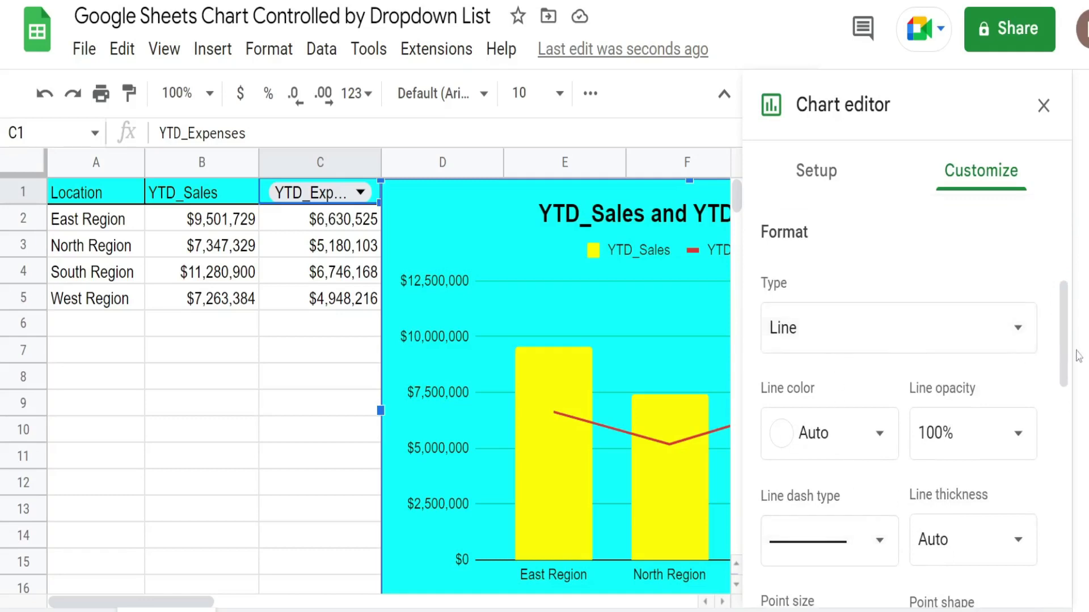
click(1018, 329)
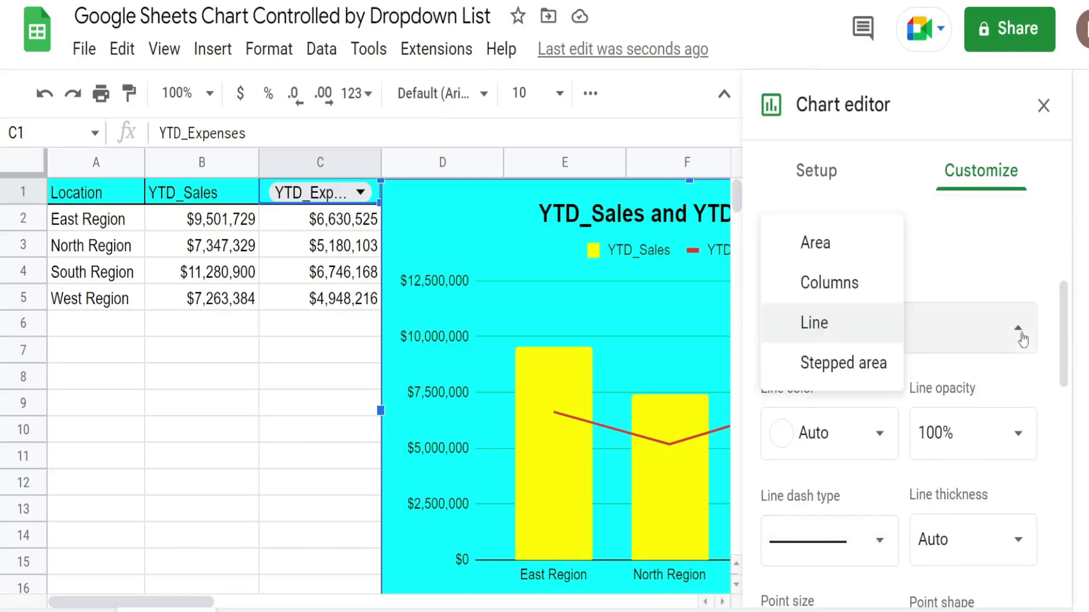
click(869, 364)
click(654, 363)
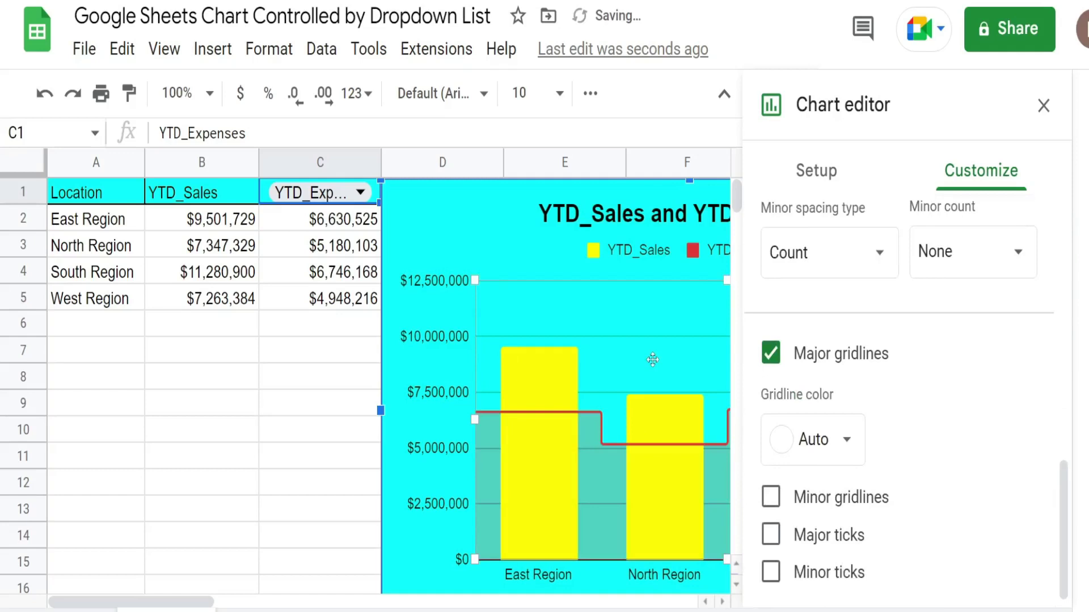
click(1043, 106)
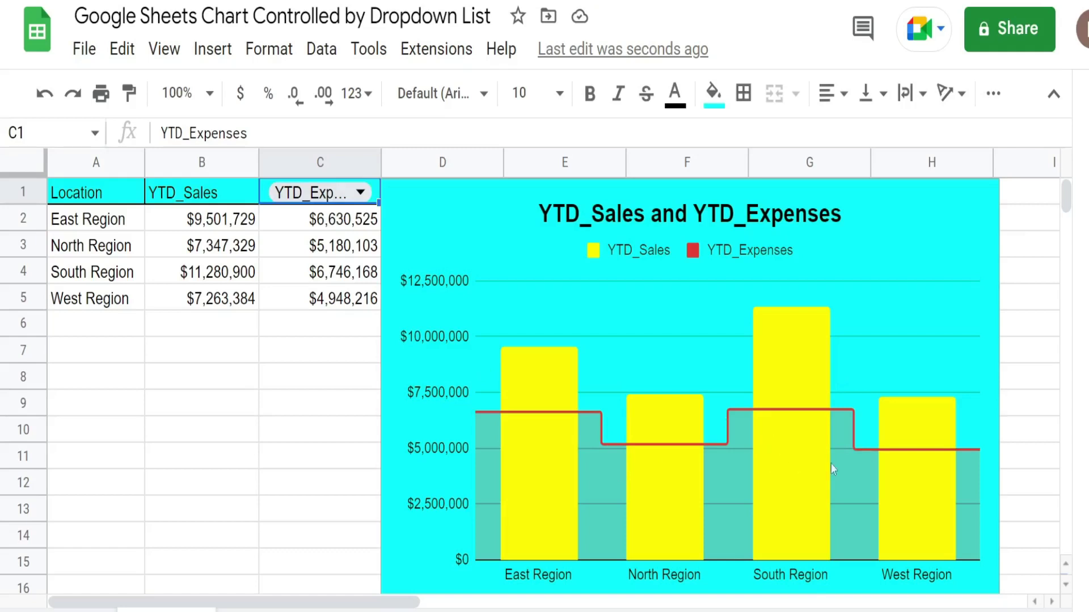
Step: Switch the C1 header dropdown to Median_Sales, then to Median_Expenses, showing $5,905,314
click(373, 196)
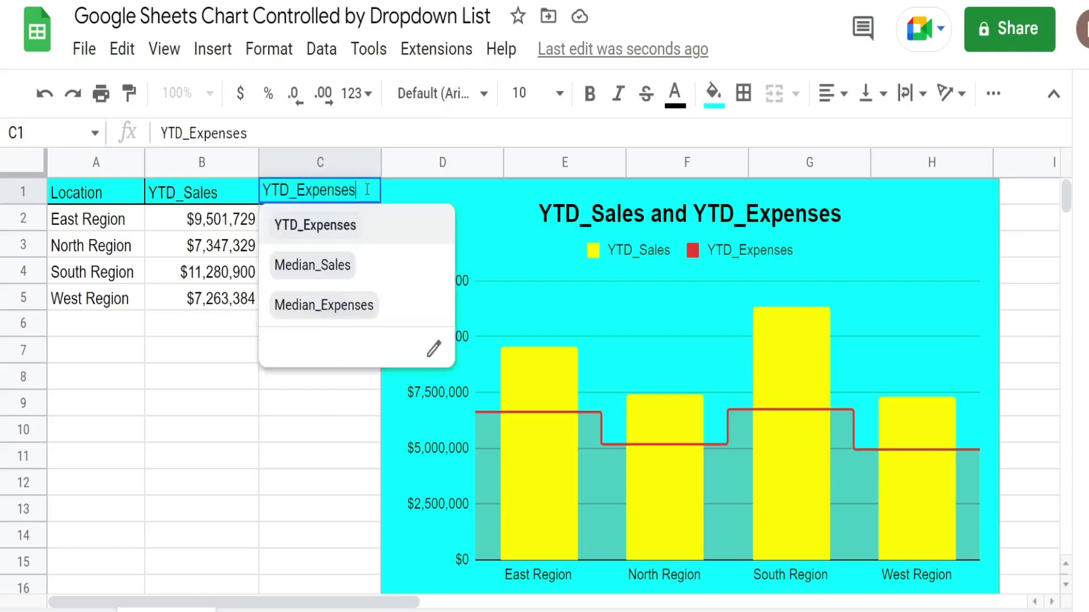
click(316, 261)
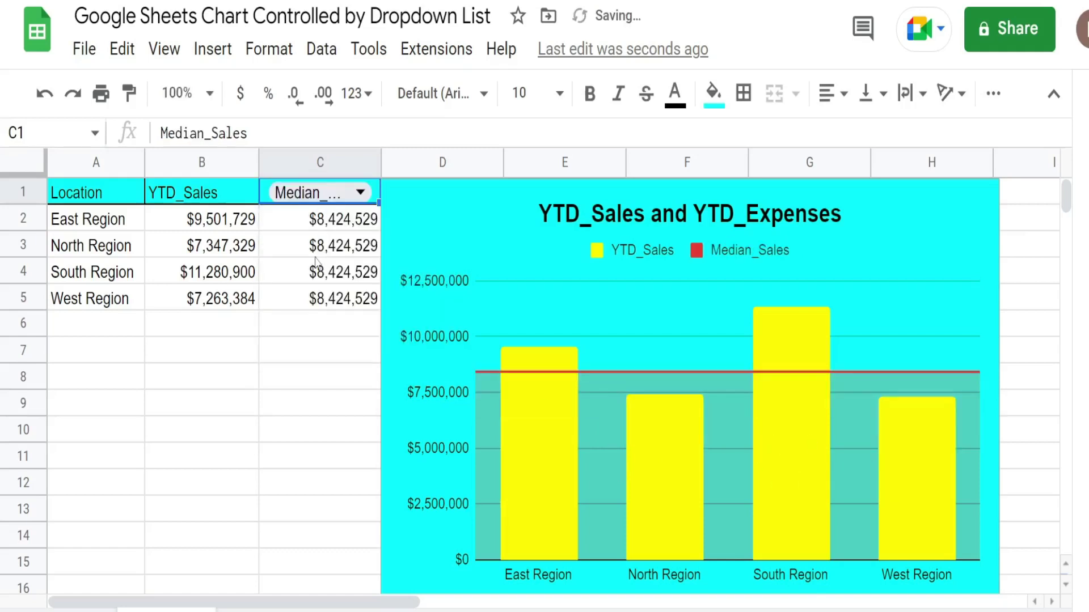
click(361, 198)
click(335, 309)
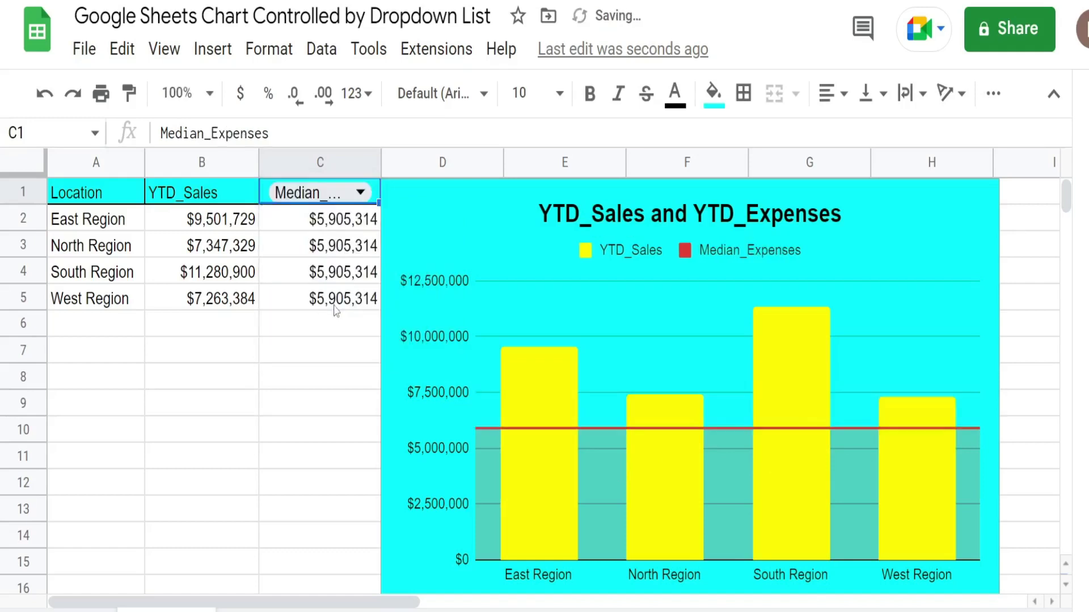
scroll(801, 349, down, 3)
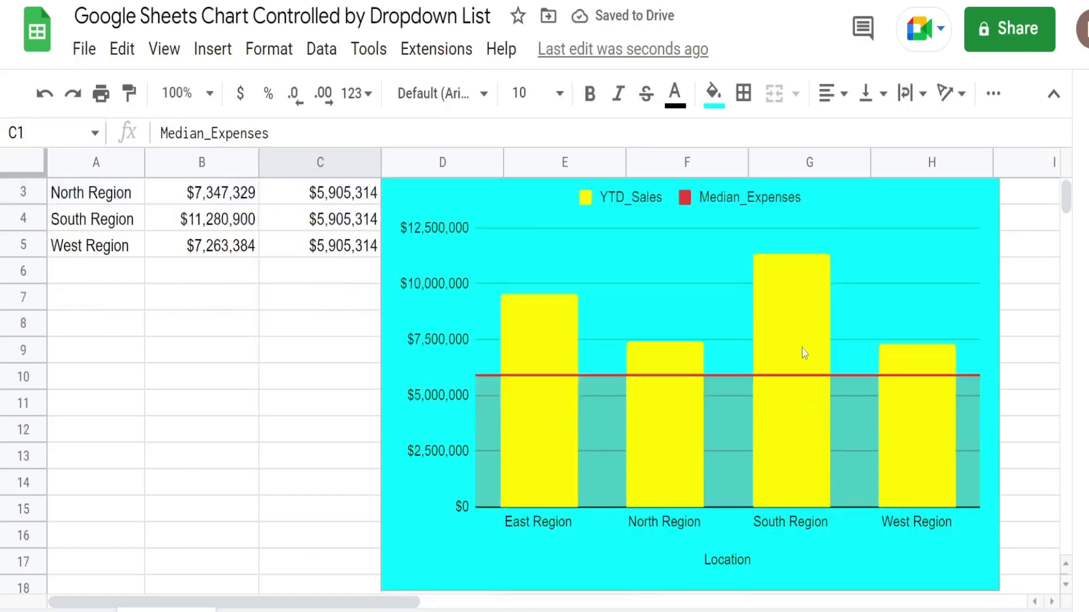
scroll(797, 352, up, 3)
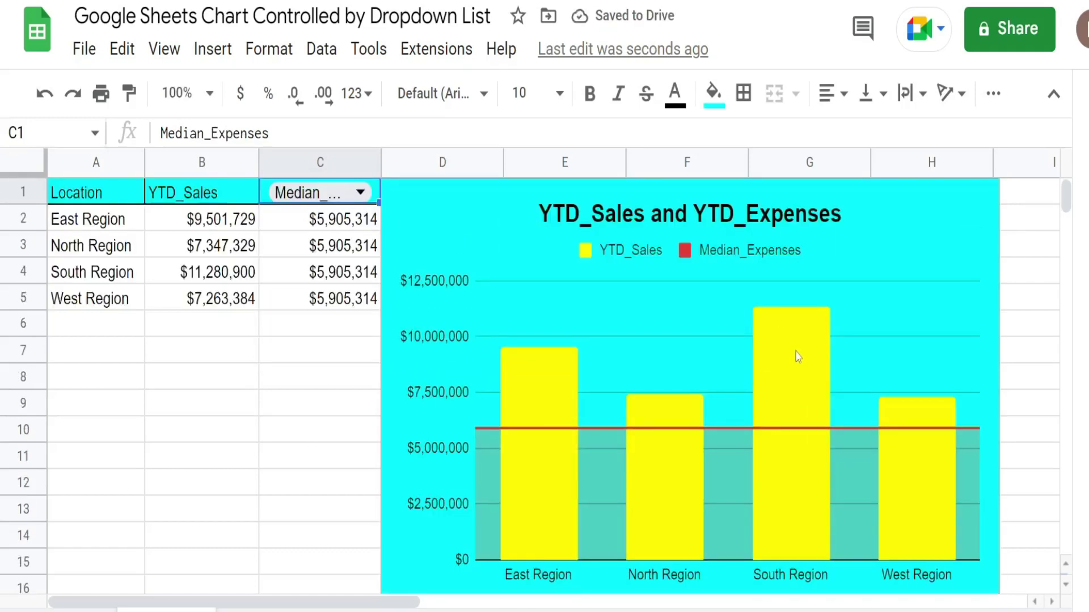